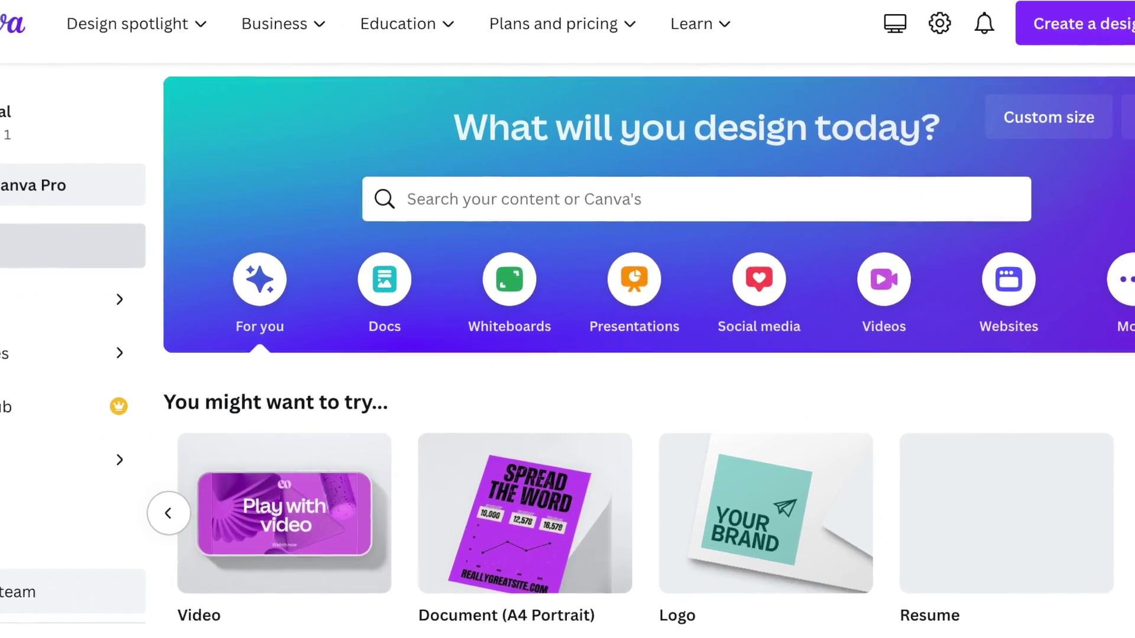
scroll(494, 370, down, 5)
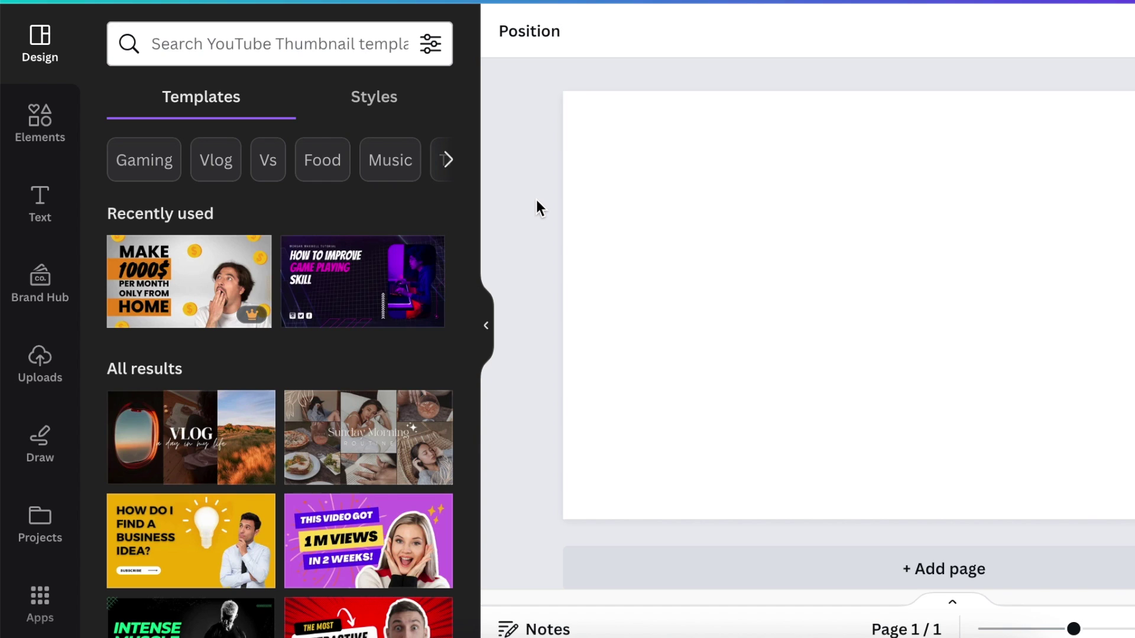
Fill the blank YouTube thumbnail page background with solid black.
click(737, 151)
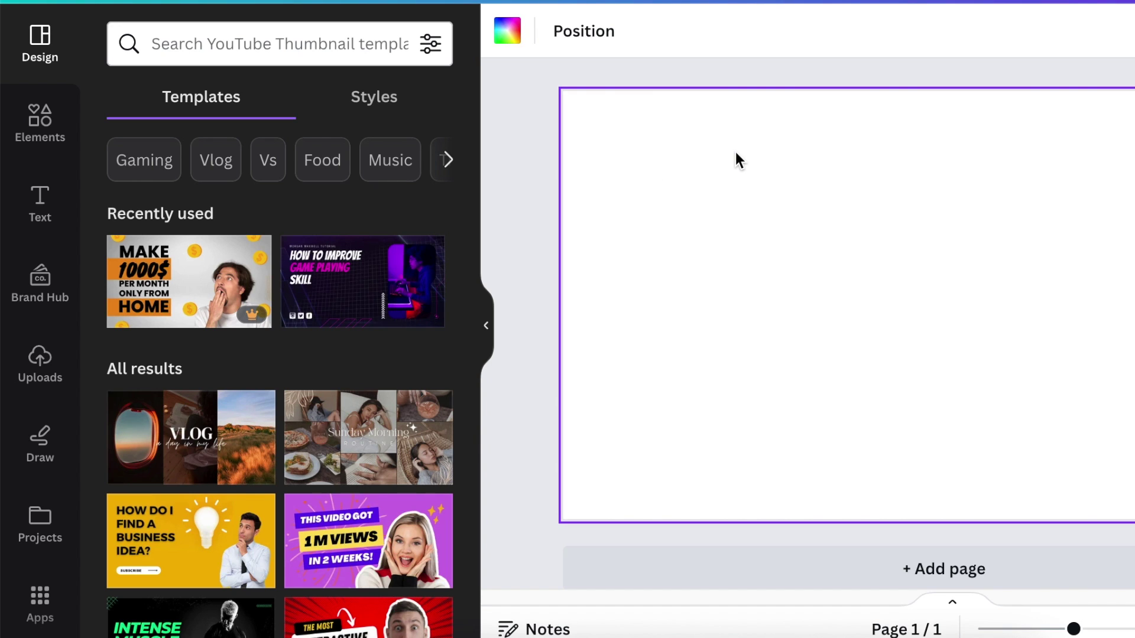
click(509, 36)
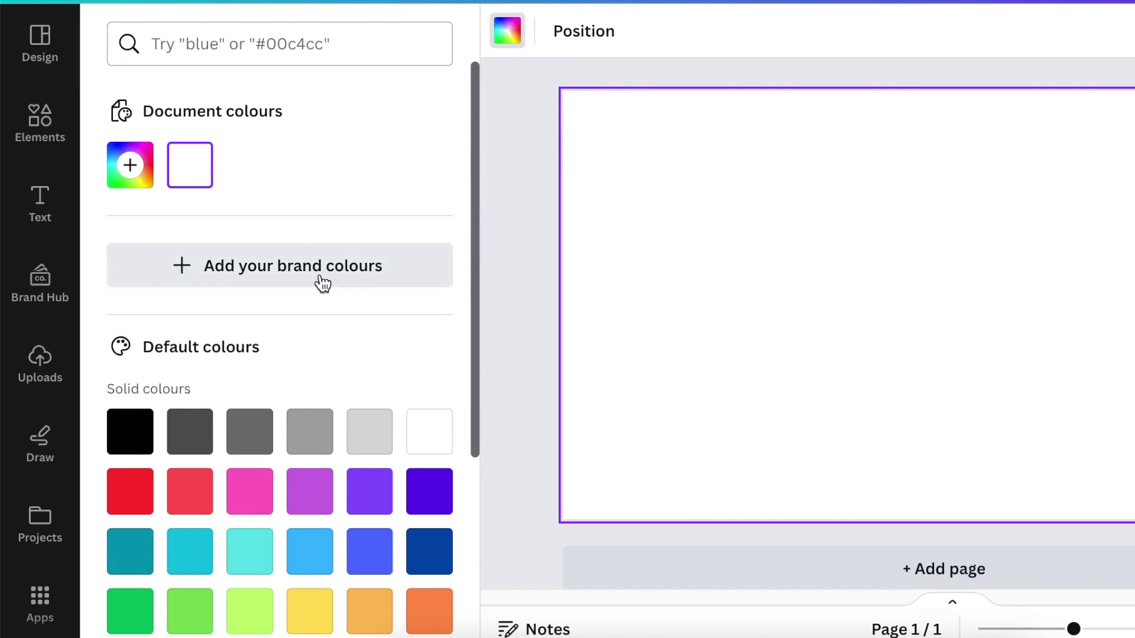
click(131, 432)
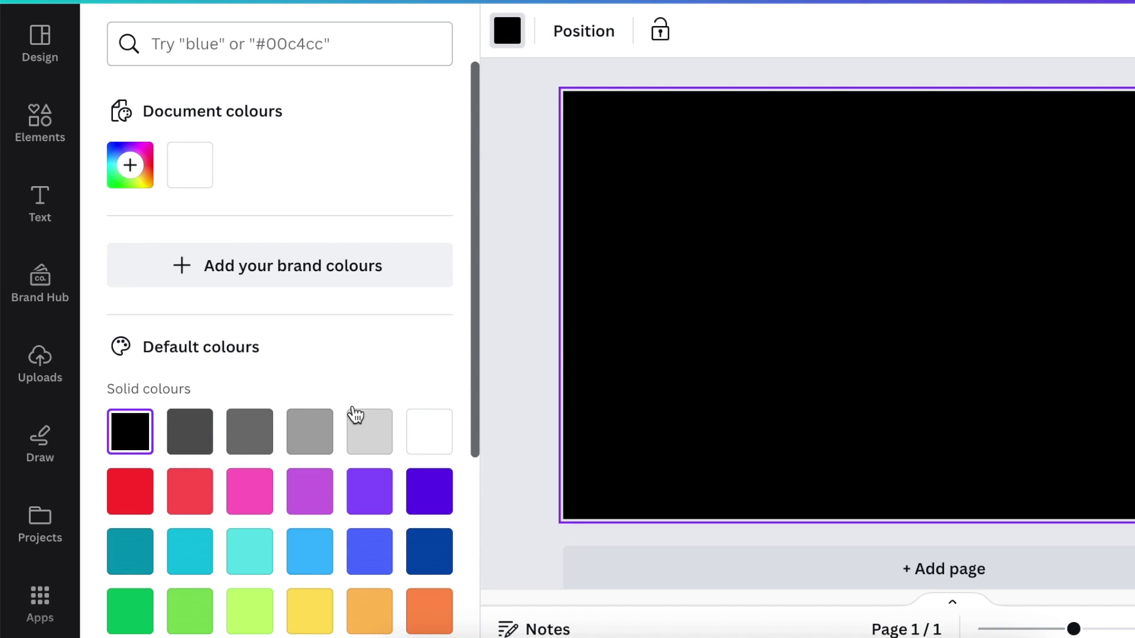
click(506, 254)
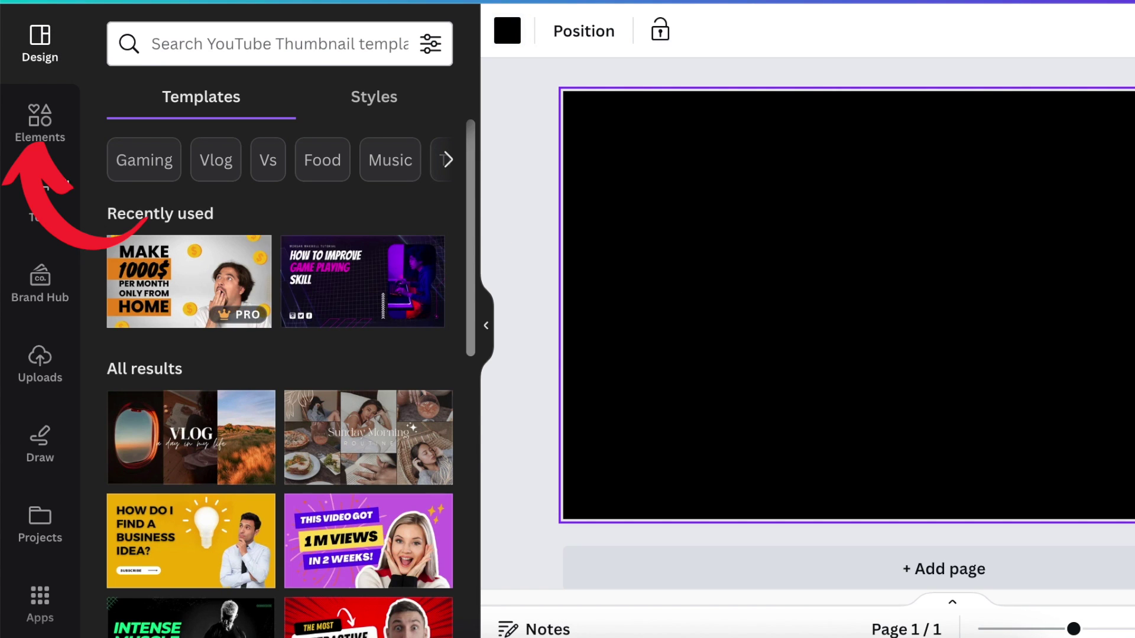
Search Elements for 'GAMING REMOTE', show all graphics, and add the dashed path graphic.
click(40, 123)
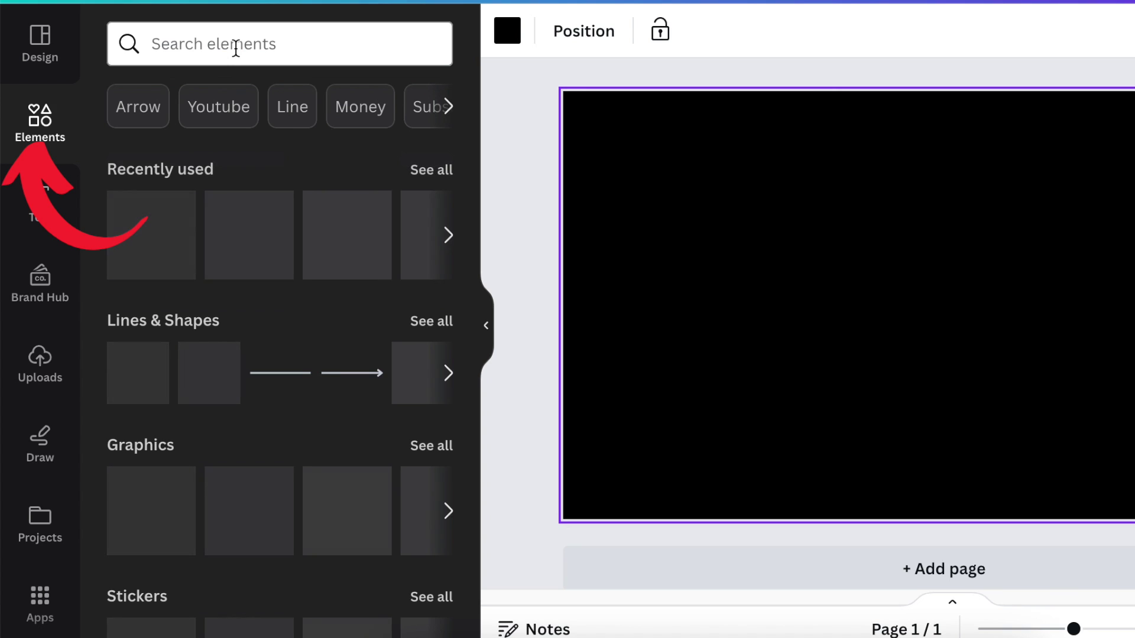
click(239, 43)
text(GAMING REM)
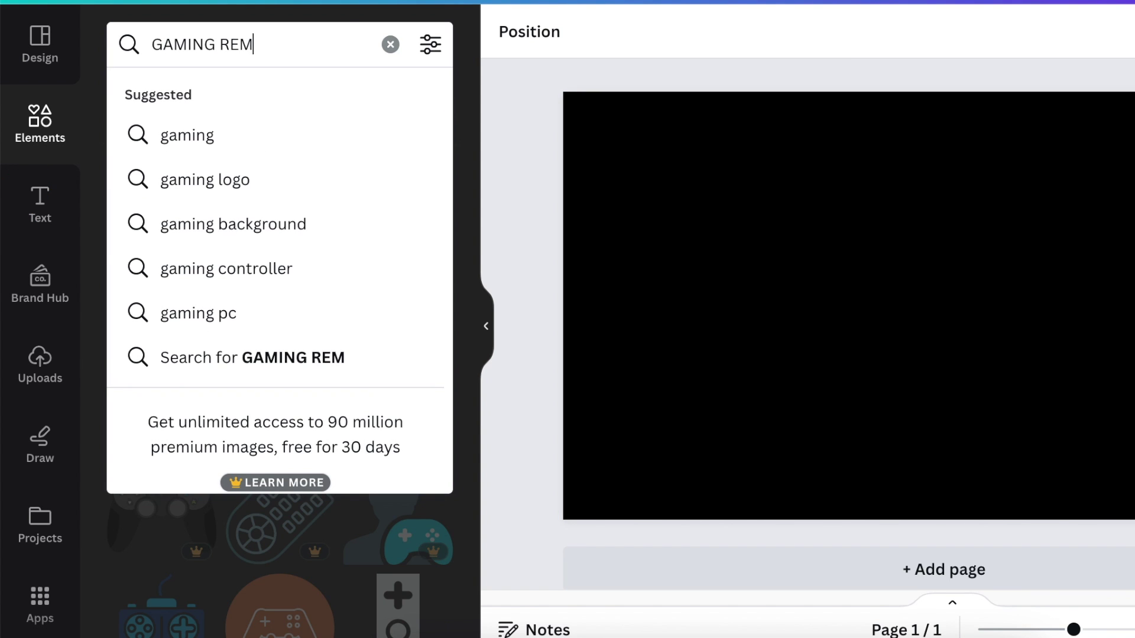
text(OTE)
key(Return)
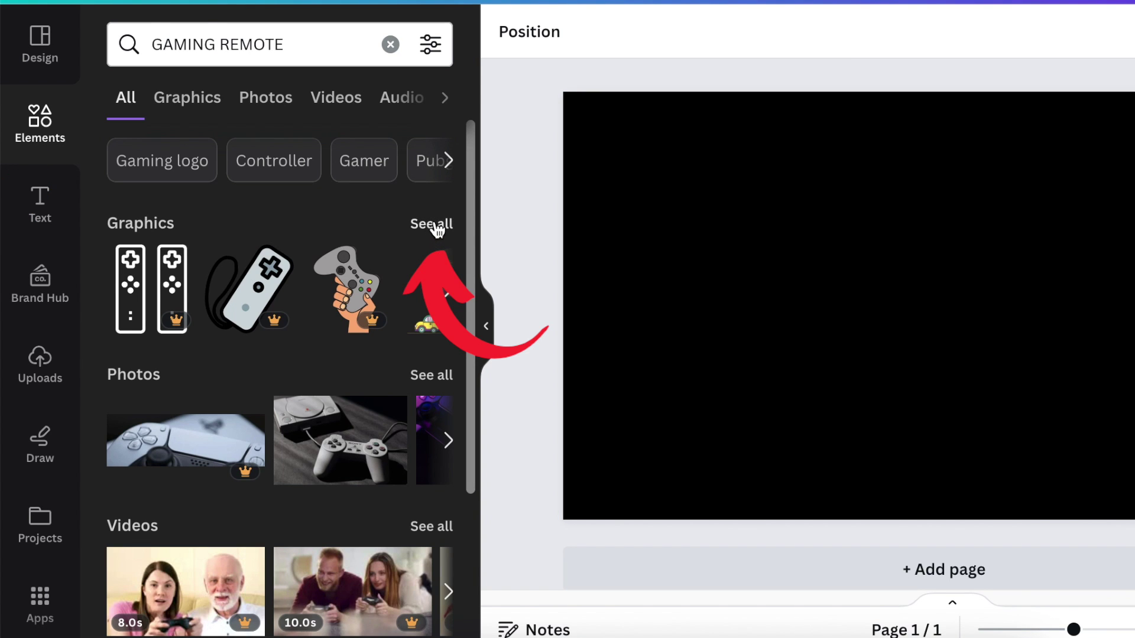
click(432, 223)
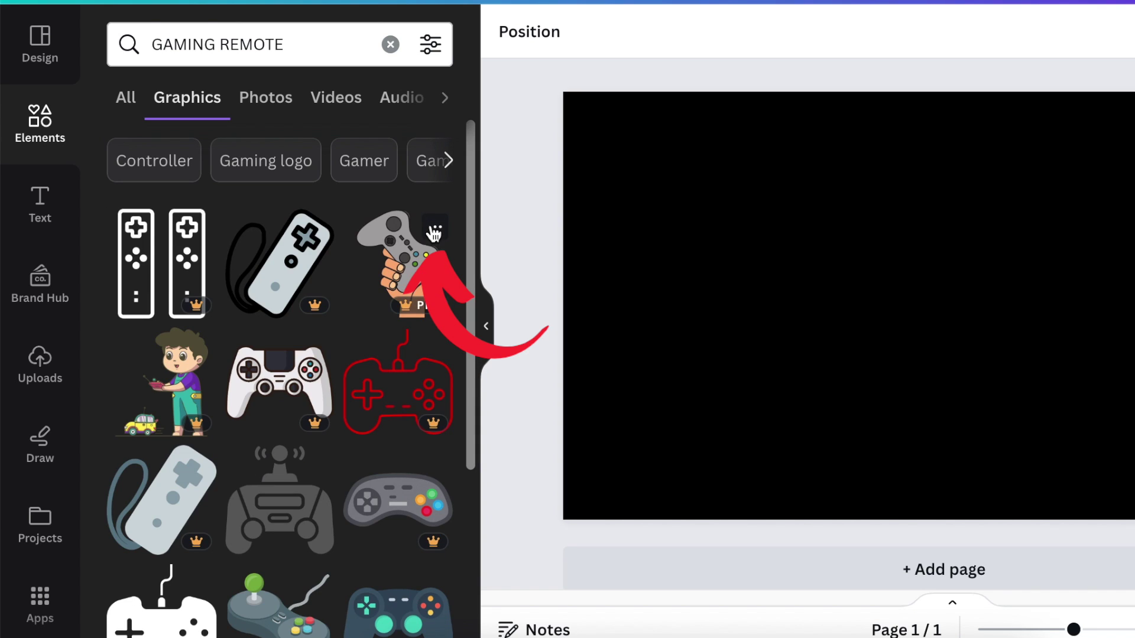
scroll(434, 240, down, 3)
scroll(423, 257, down, 3)
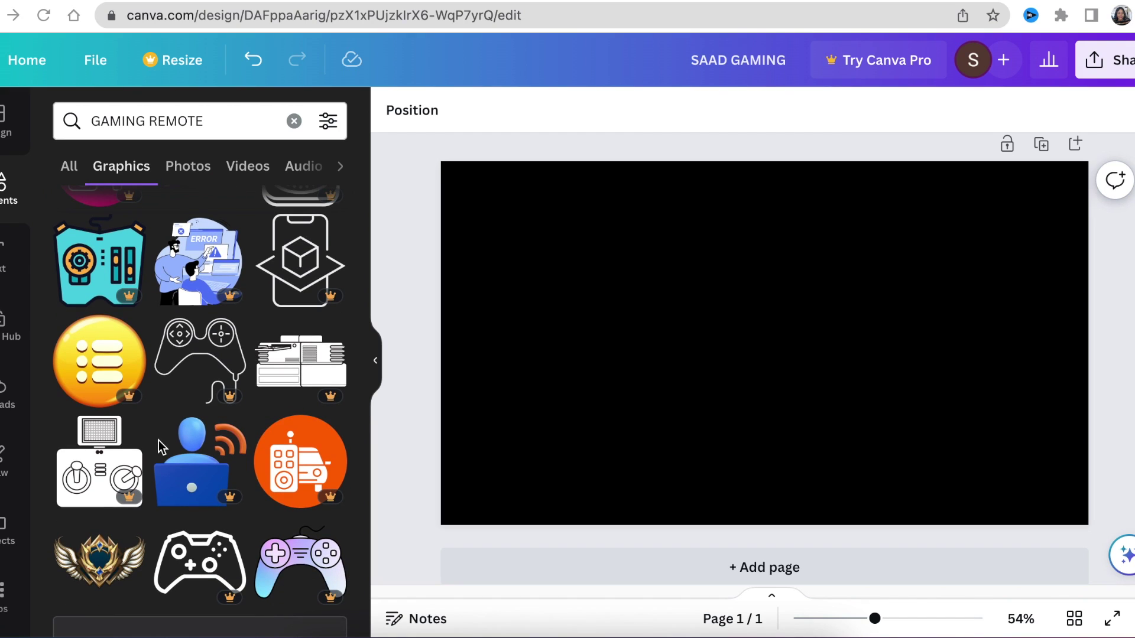
scroll(159, 442, down, 3)
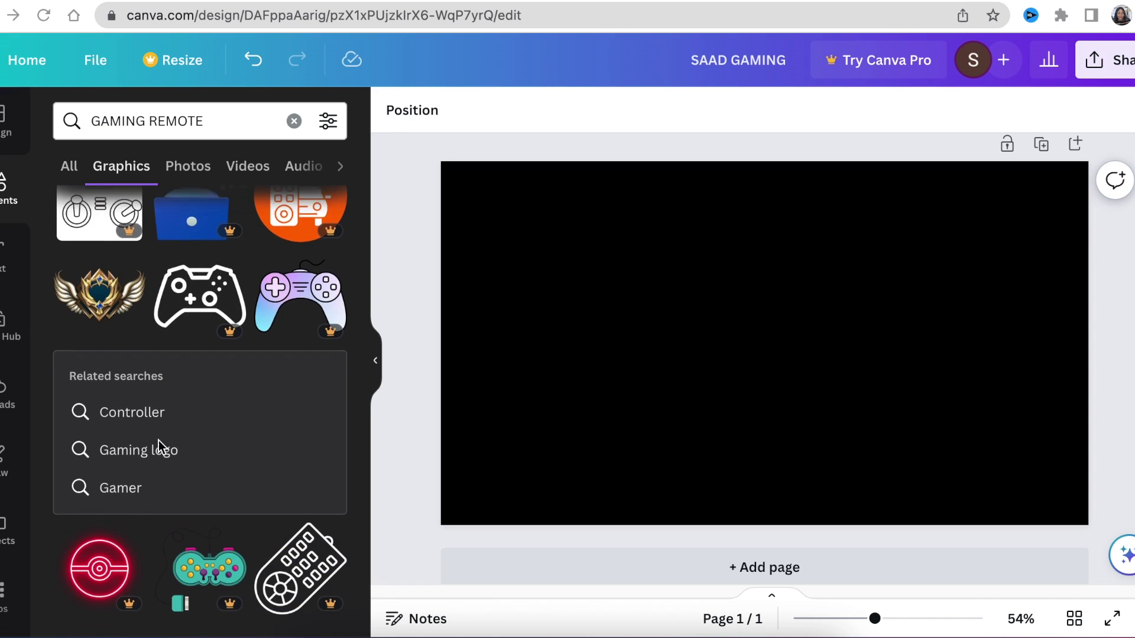
scroll(159, 441, down, 3)
scroll(159, 441, down, 2)
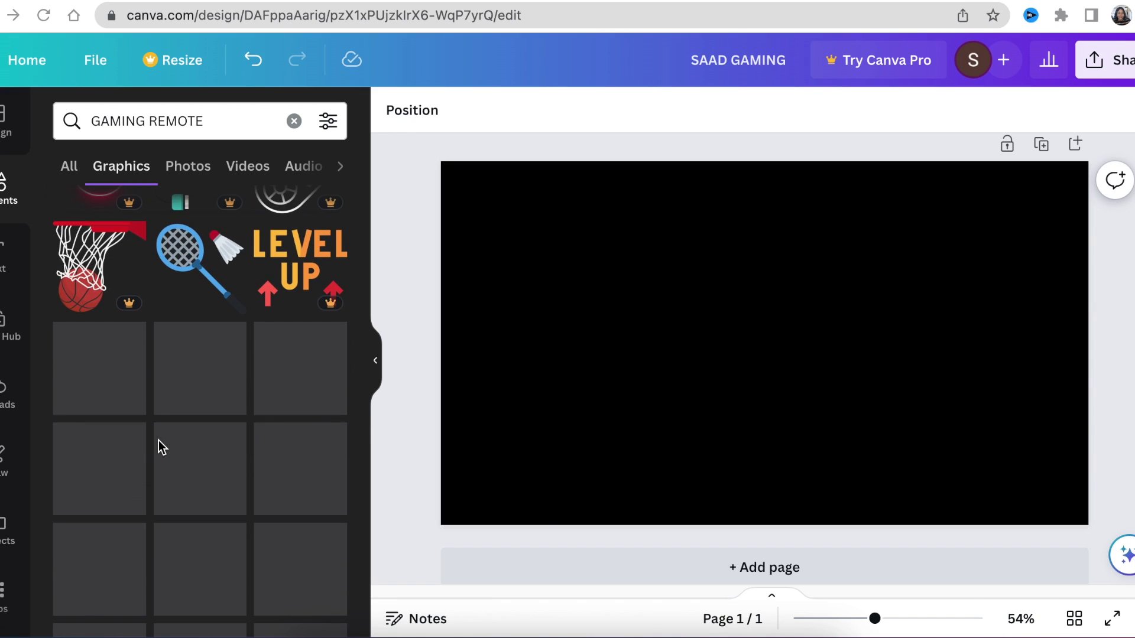
scroll(159, 441, down, 2)
scroll(159, 440, down, 2)
scroll(159, 441, down, 2)
scroll(159, 441, down, 2)
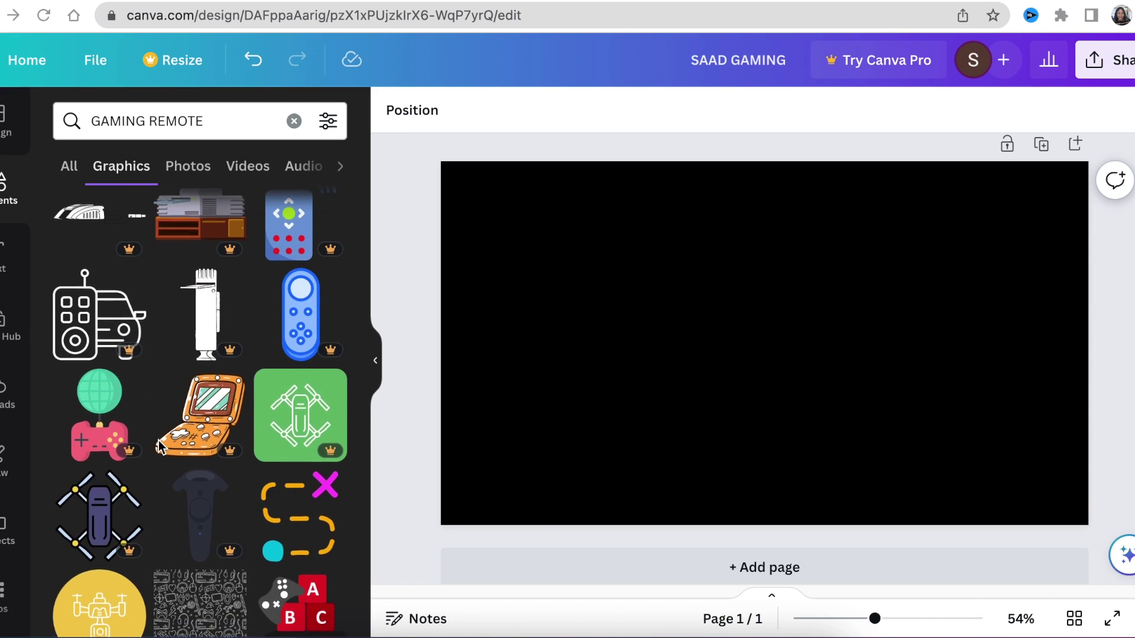
scroll(158, 441, down, 2)
scroll(159, 441, down, 2)
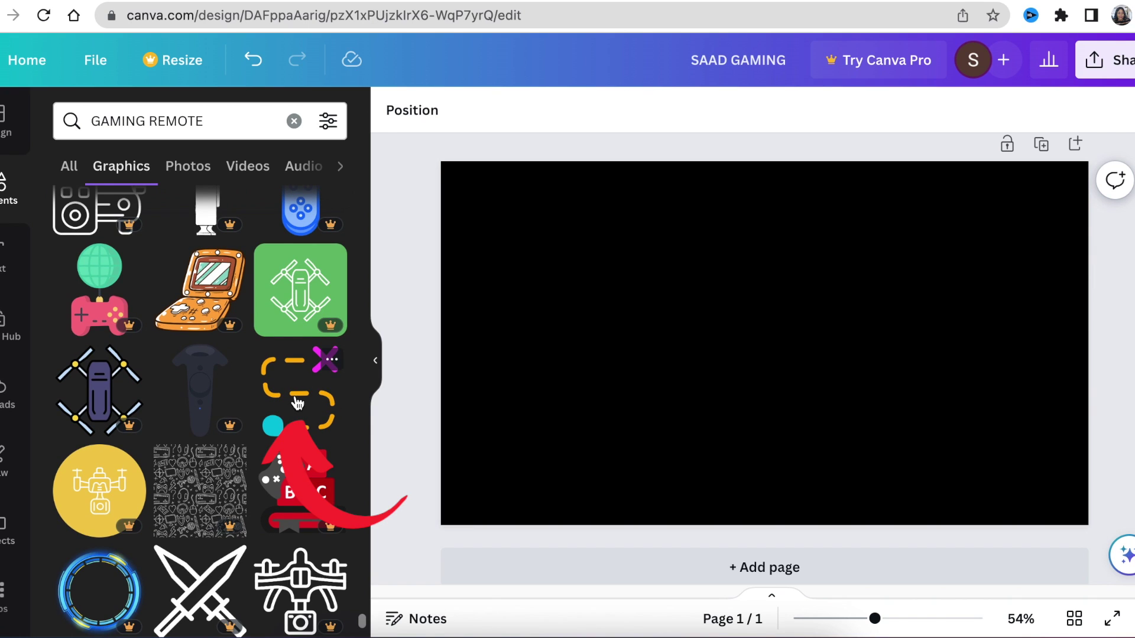
click(295, 396)
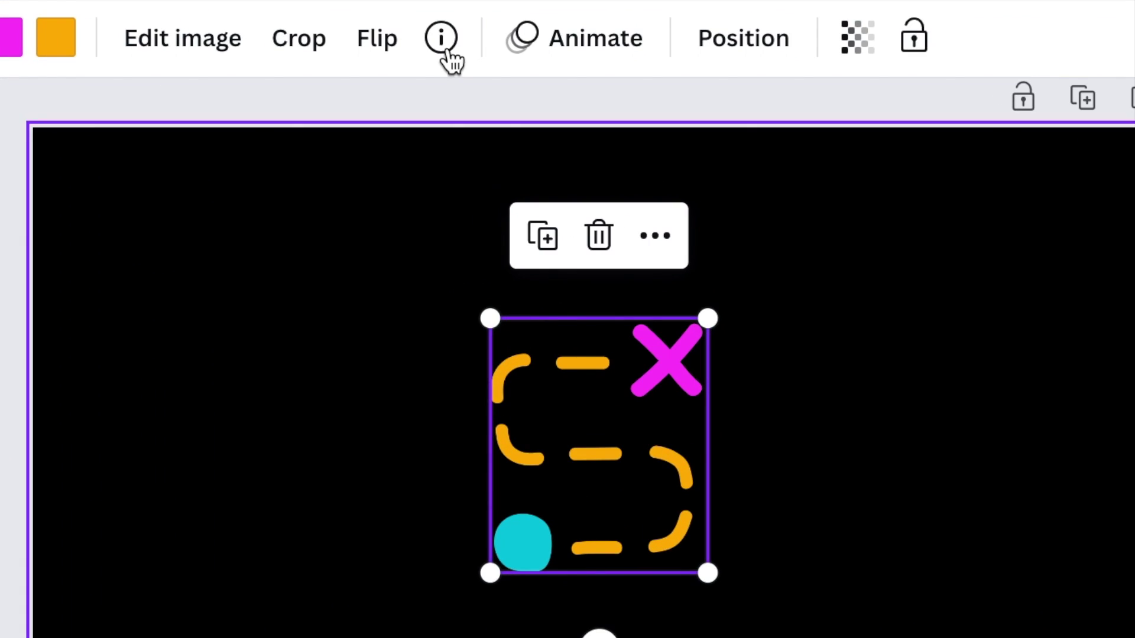
View the details of the free 'Handdrawn Treasure Hunting' graphic, then close them.
click(441, 39)
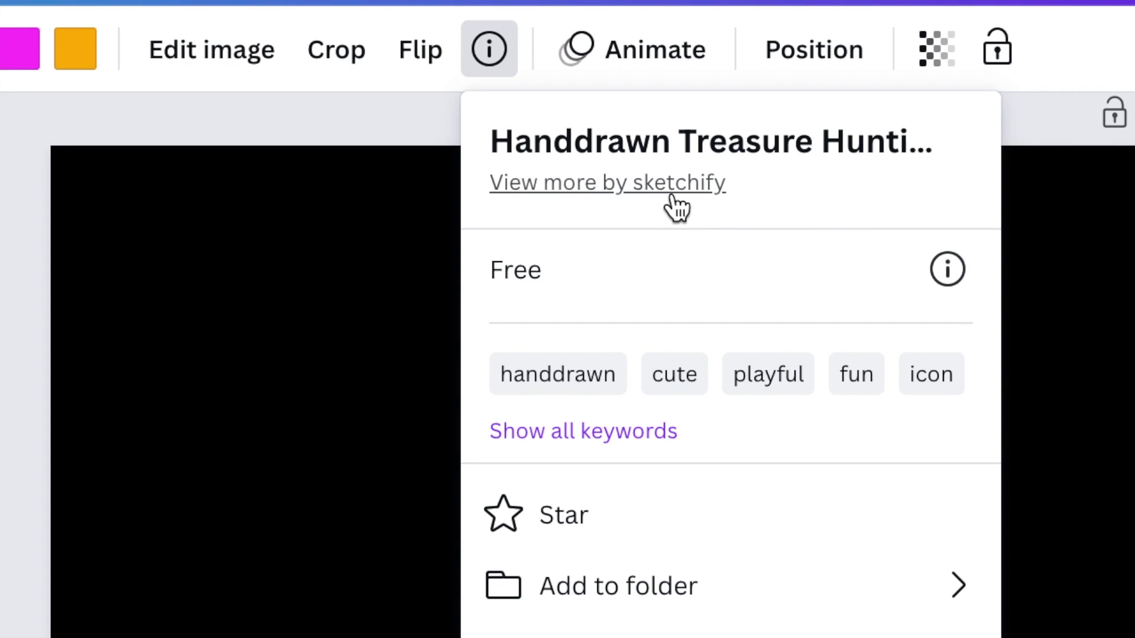
click(297, 480)
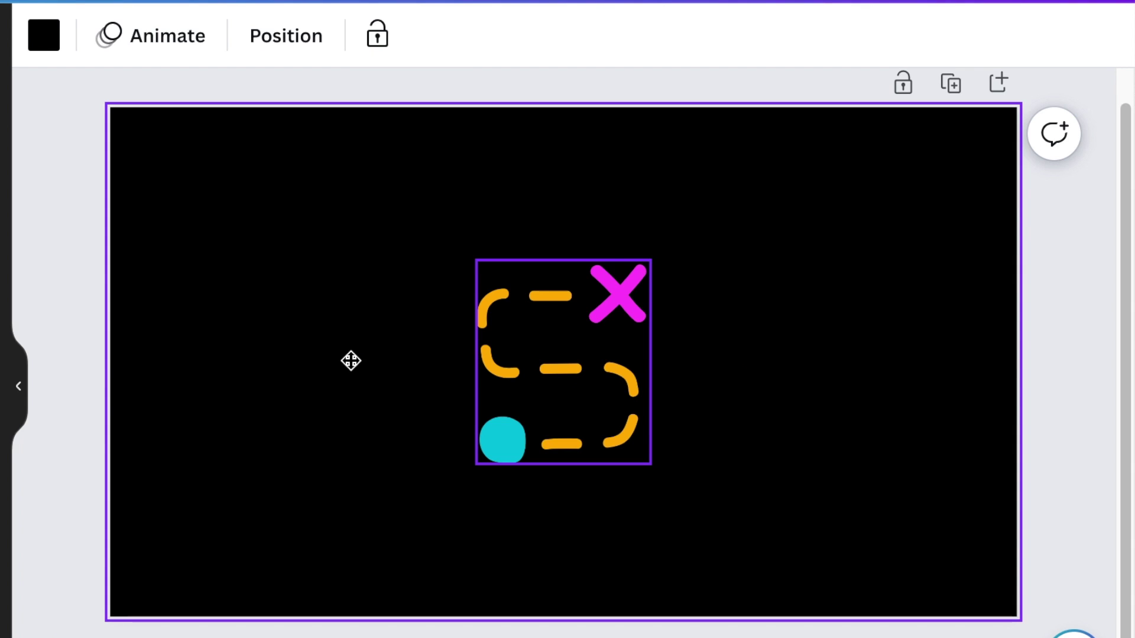
Enlarge the dashed path graphic and position it on the page's left side.
mouse_move(563, 373)
mouse_down()
mouse_move(317, 362)
mouse_move(335, 363)
mouse_up()
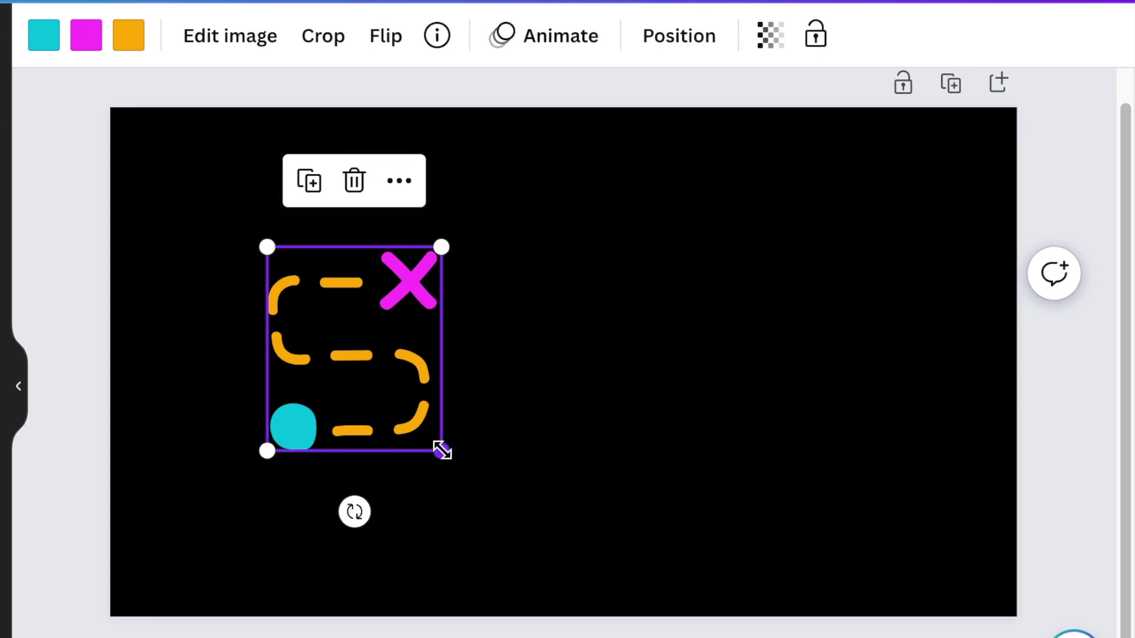
drag(442, 452, 538, 504)
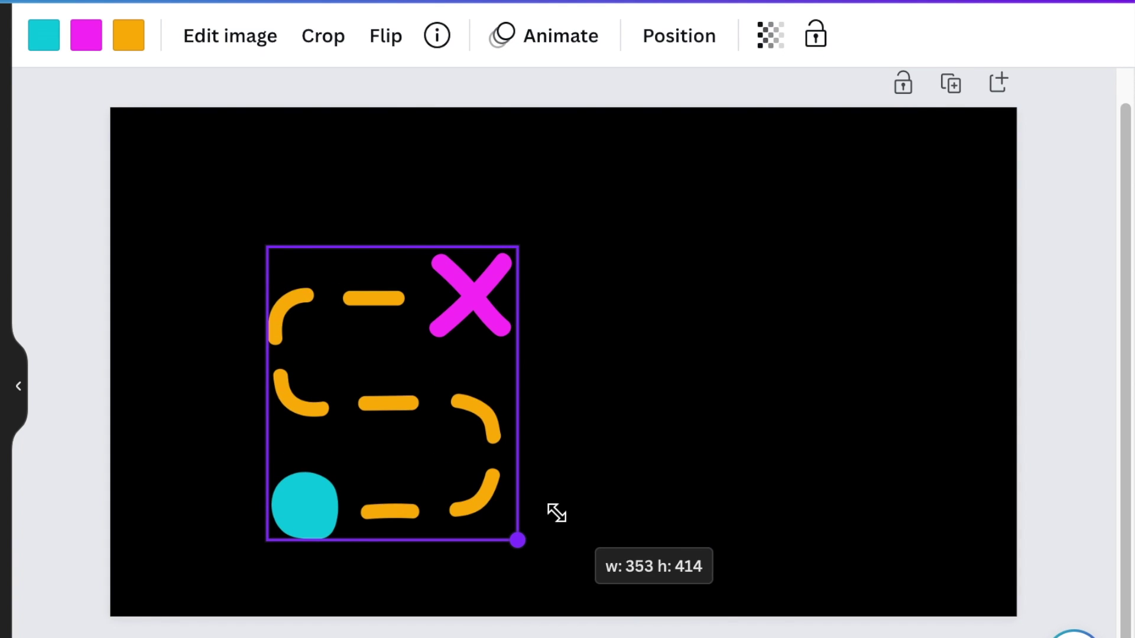
drag(538, 504, 565, 518)
drag(459, 494, 451, 460)
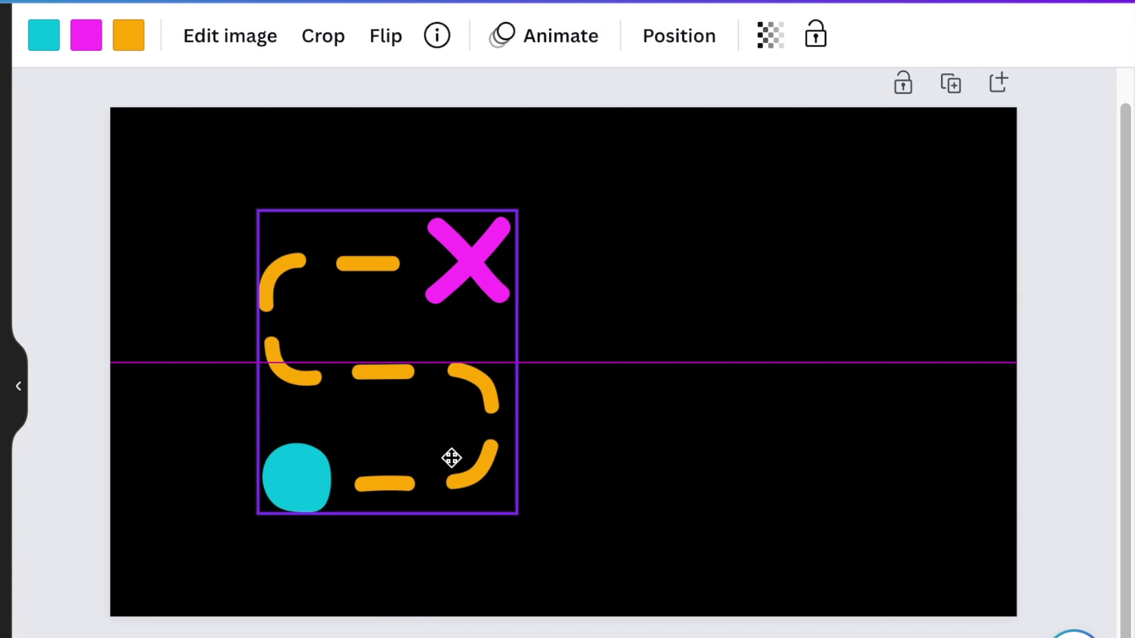
click(638, 538)
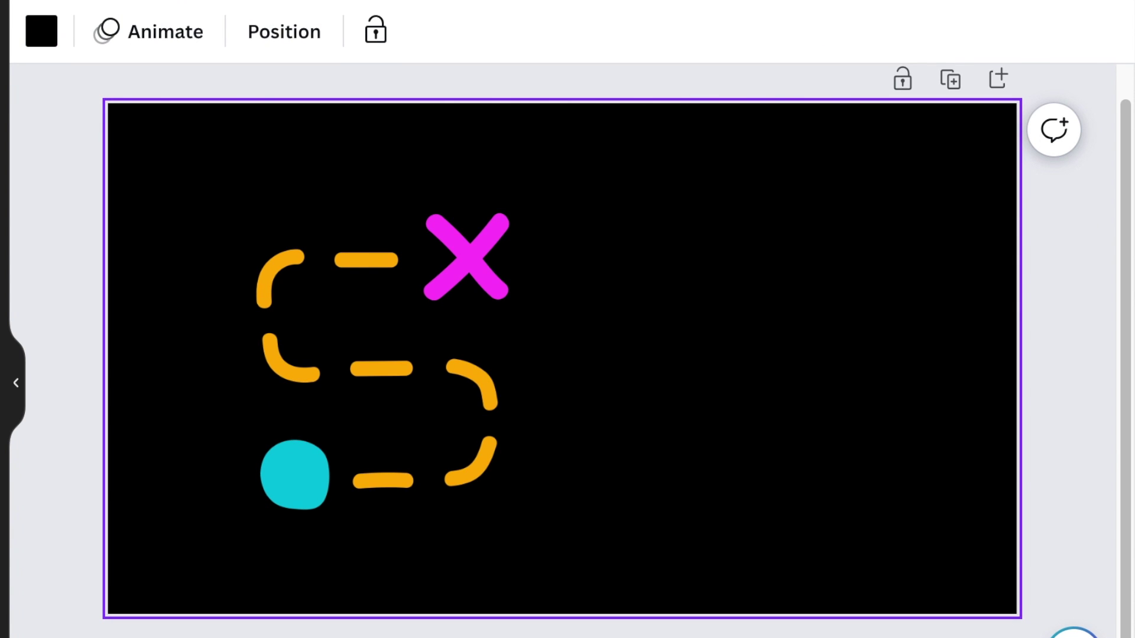
key(t)
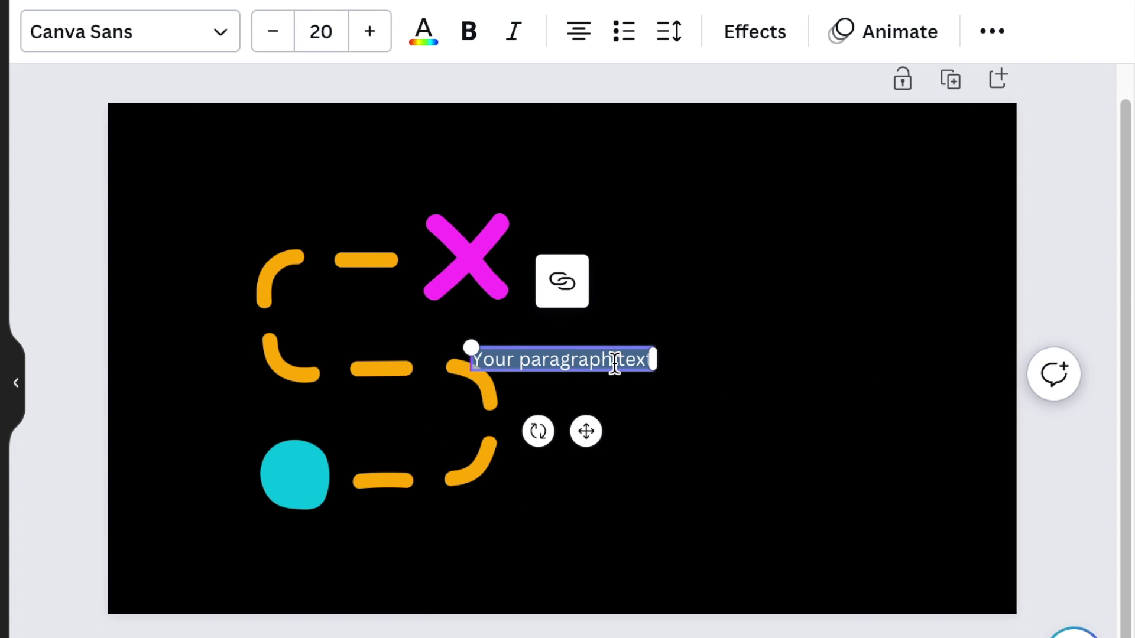
text(AAD)
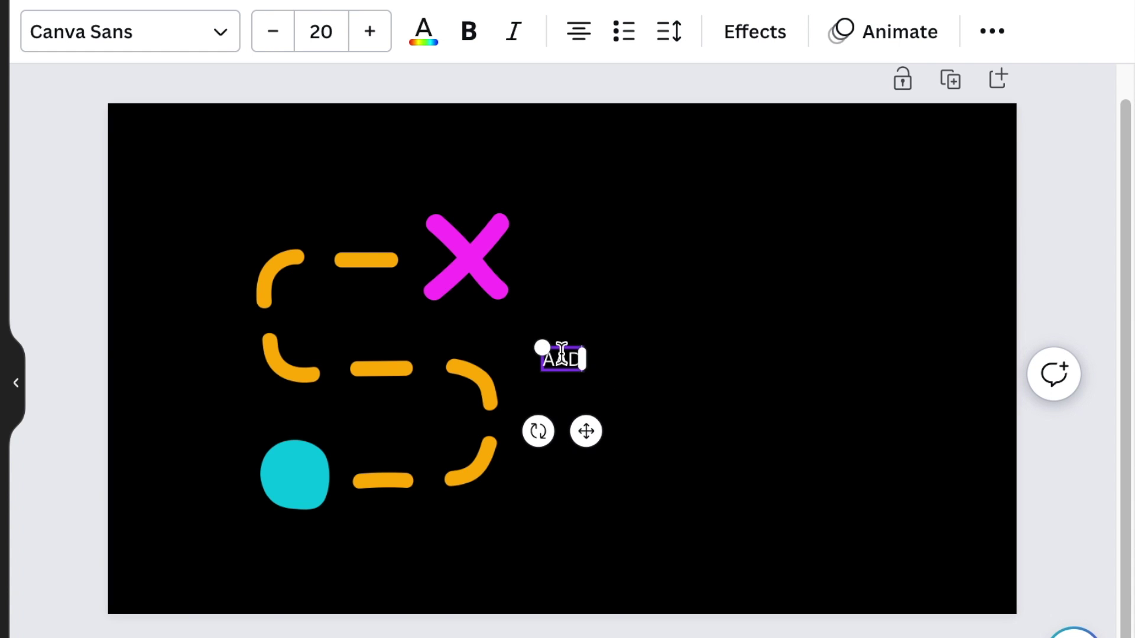
Enlarge the AAD text and place it right of the path graphic.
drag(536, 348, 418, 266)
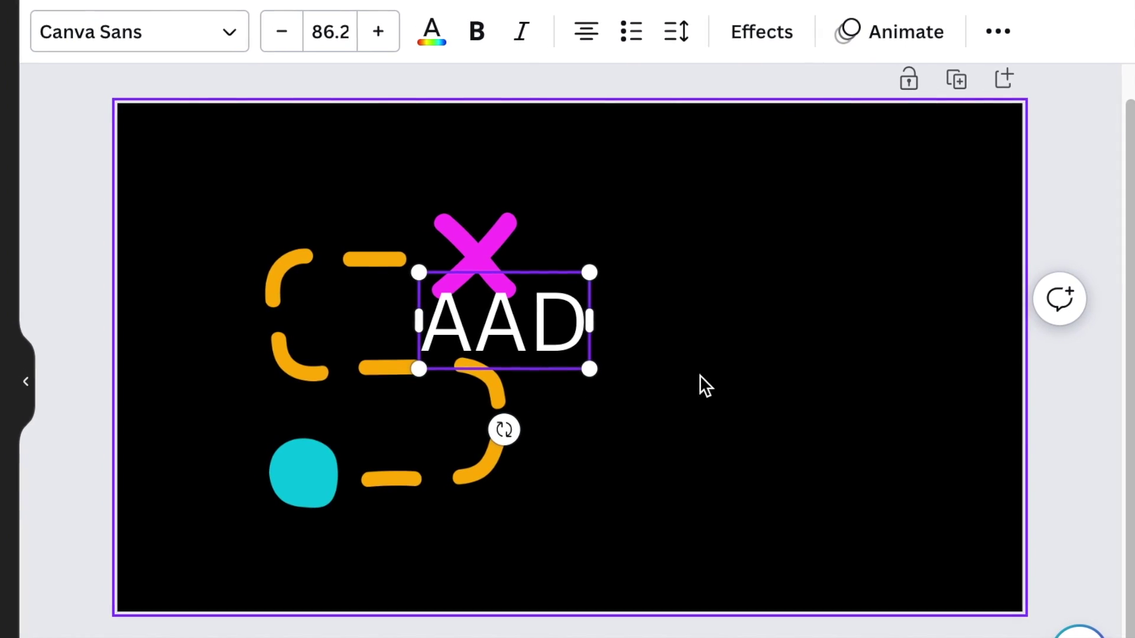
click(699, 376)
drag(612, 355, 802, 403)
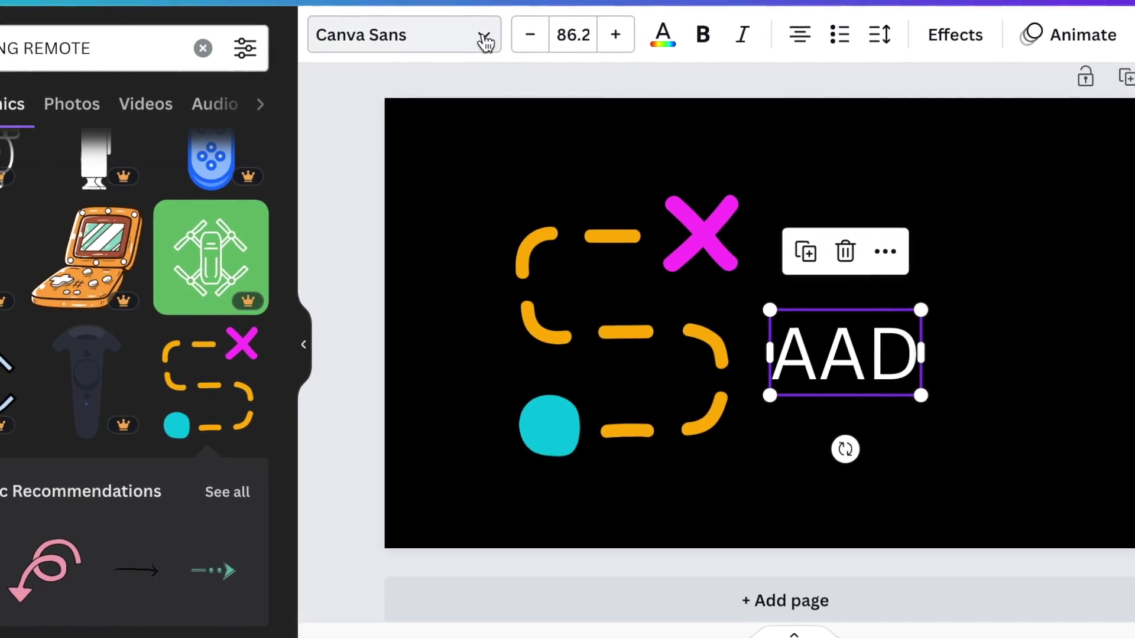
Apply the Arcade Gamer font to the AAD text.
click(527, 39)
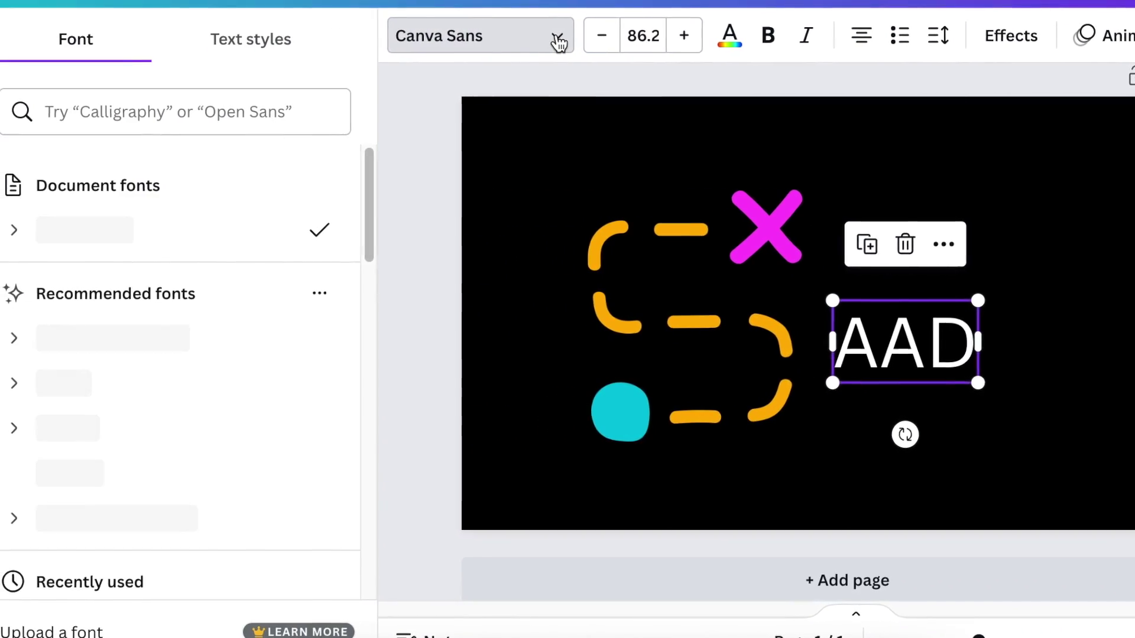
click(98, 111)
text(GA)
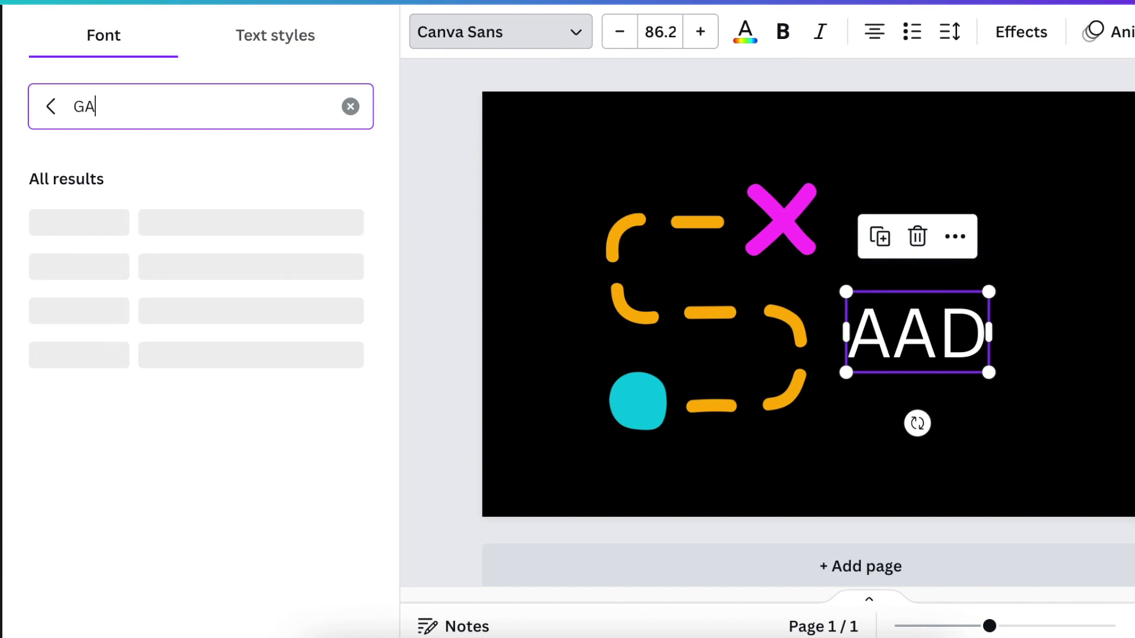
text(M)
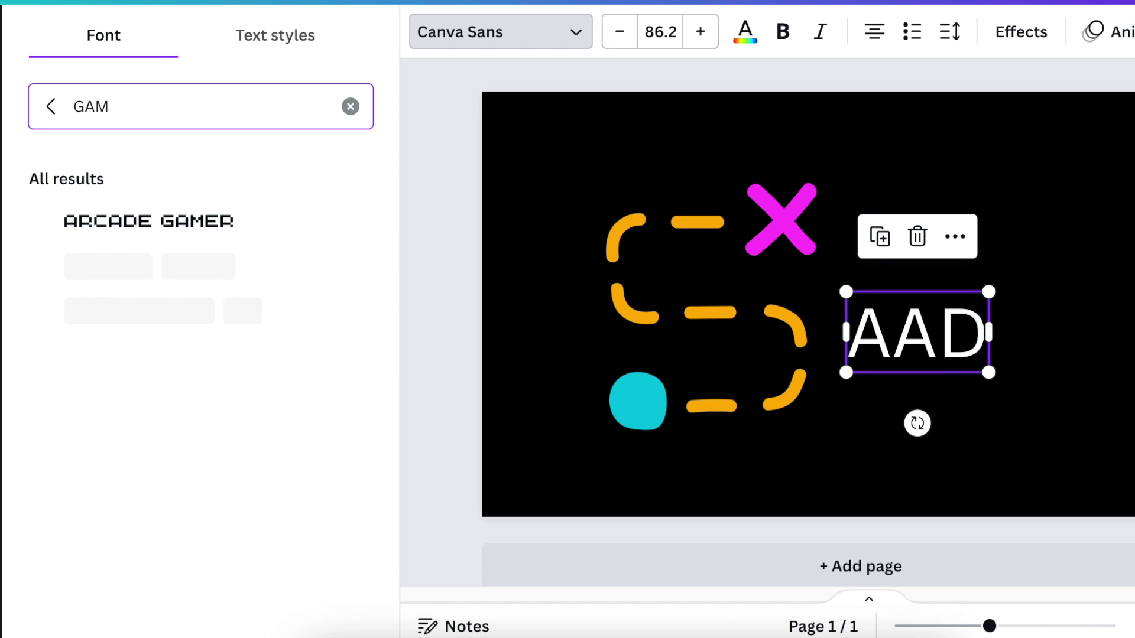
click(111, 238)
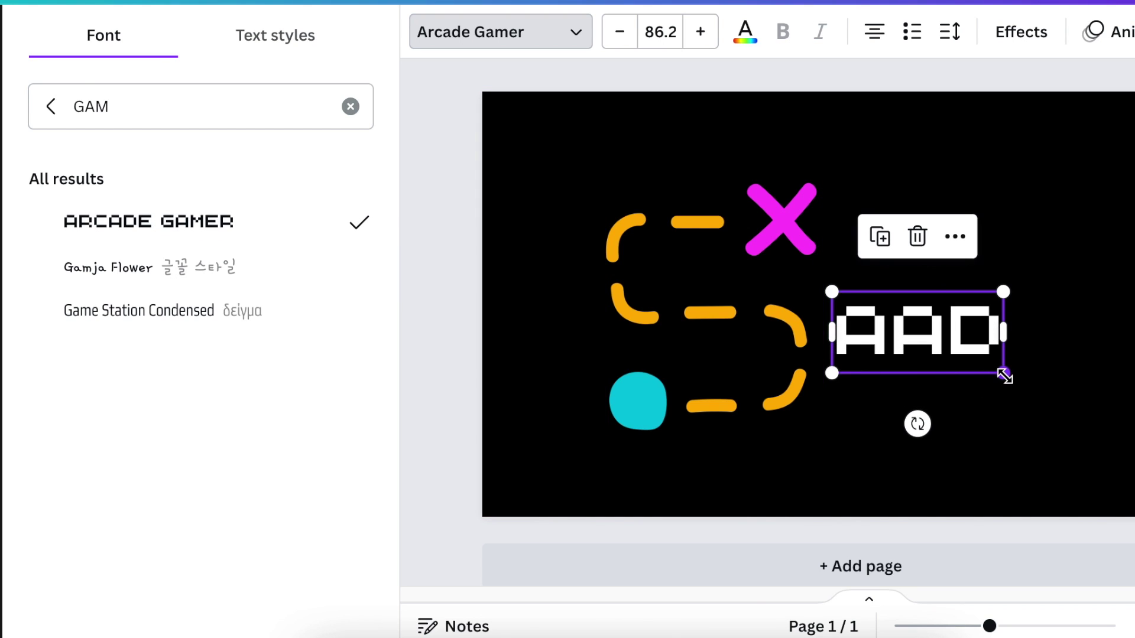
Enlarge and nudge the AAD title, then colour it magenta.
drag(1005, 376, 1067, 414)
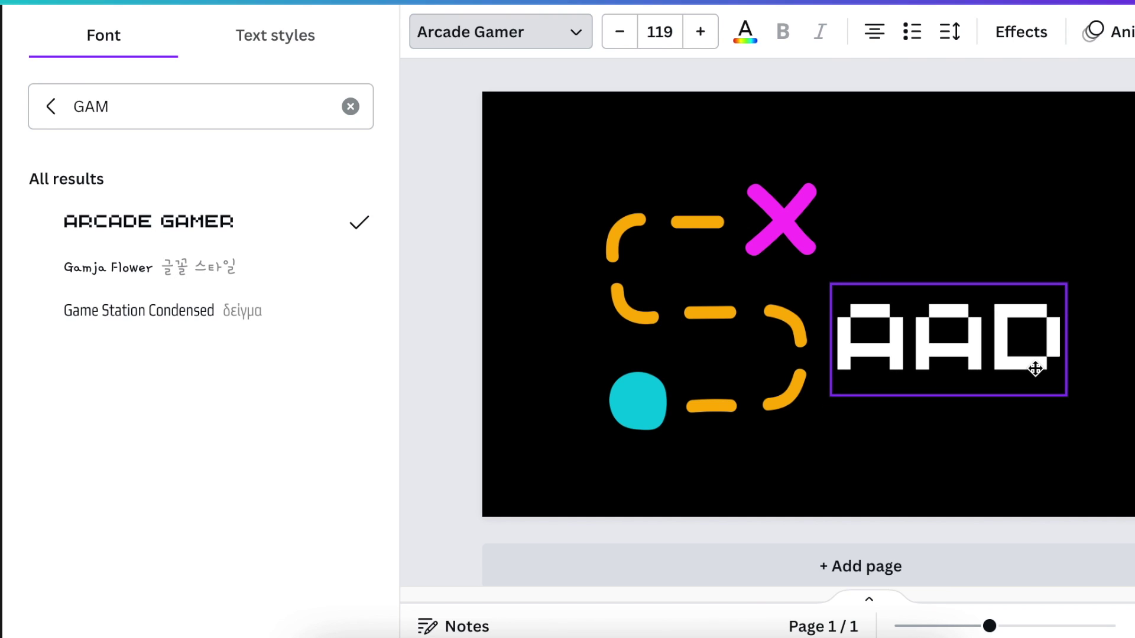
drag(1035, 369, 1026, 370)
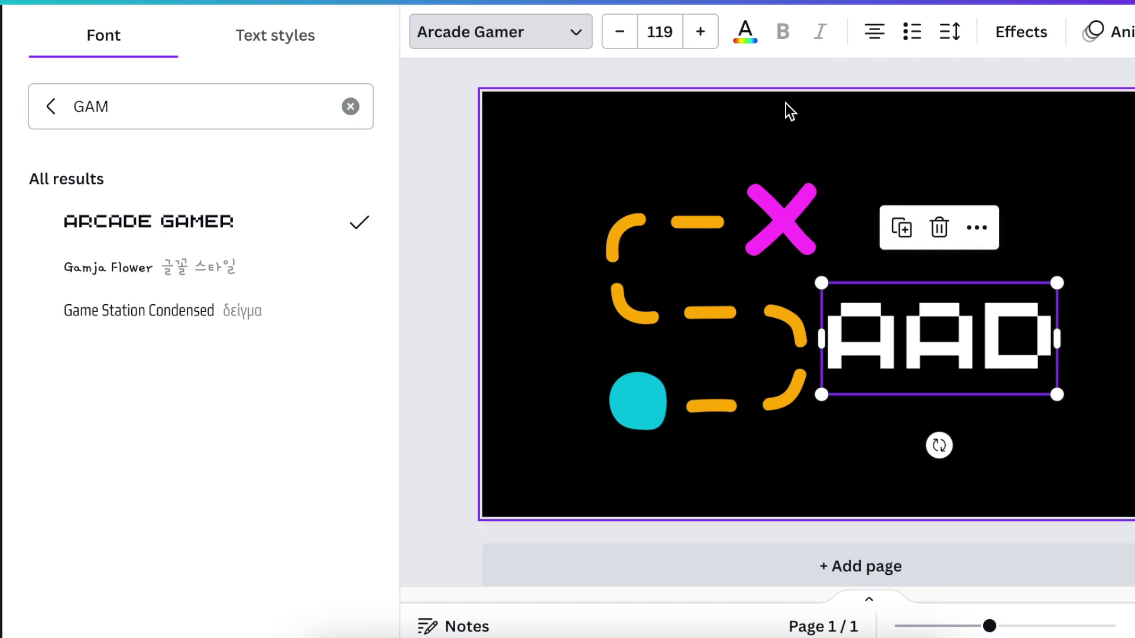
click(746, 32)
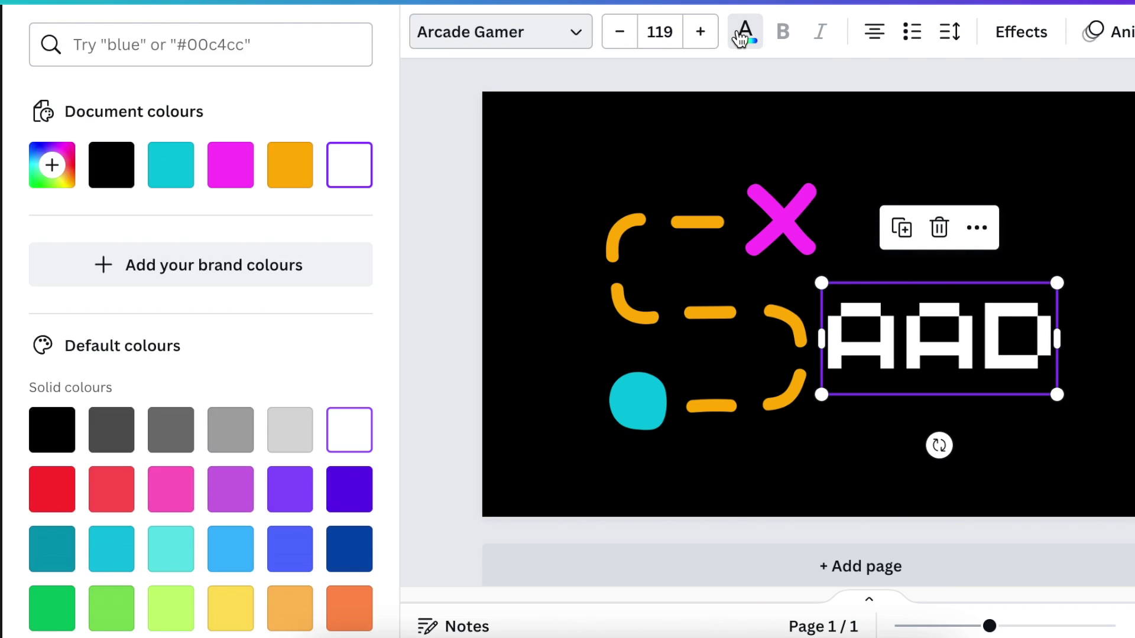
click(229, 165)
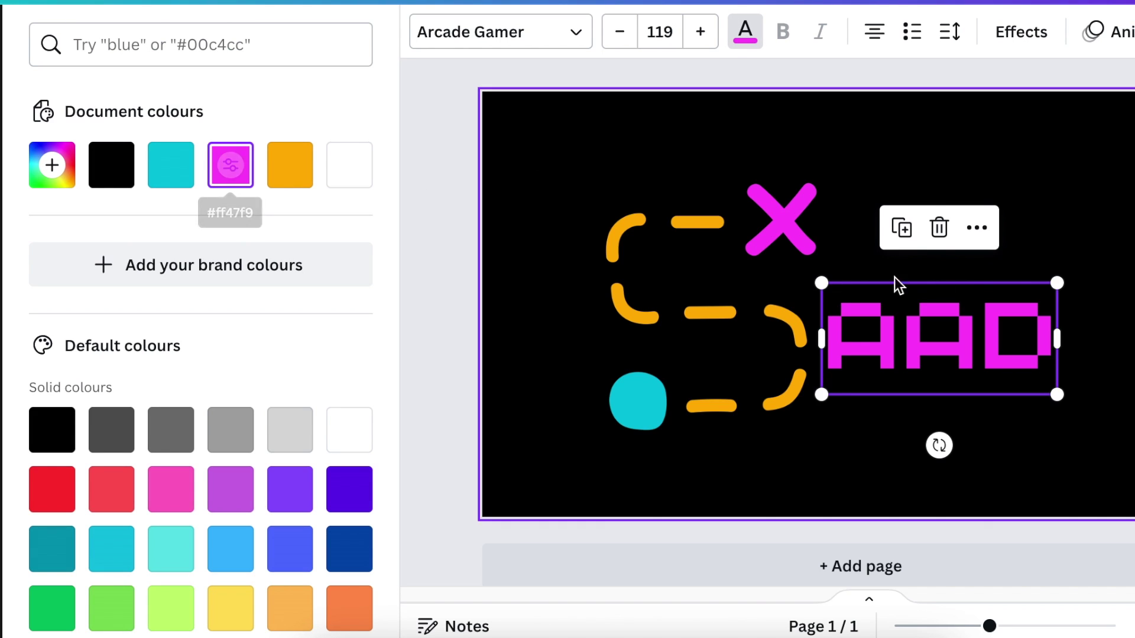
Add a GAMING text box below AAD, set in Bebas Neue.
click(1115, 417)
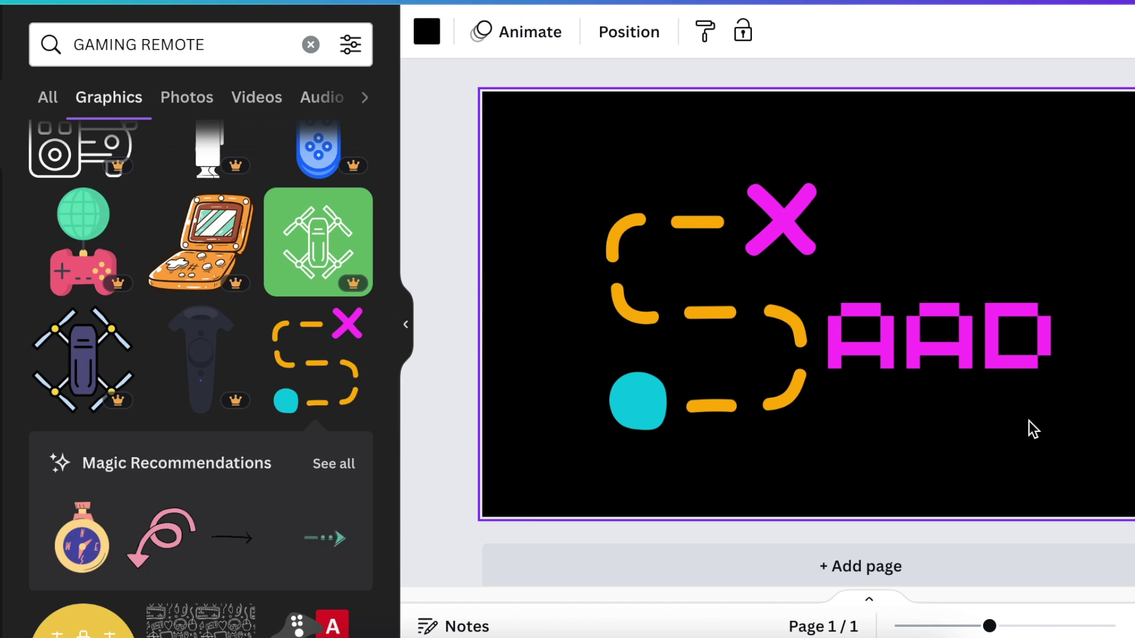
key(t)
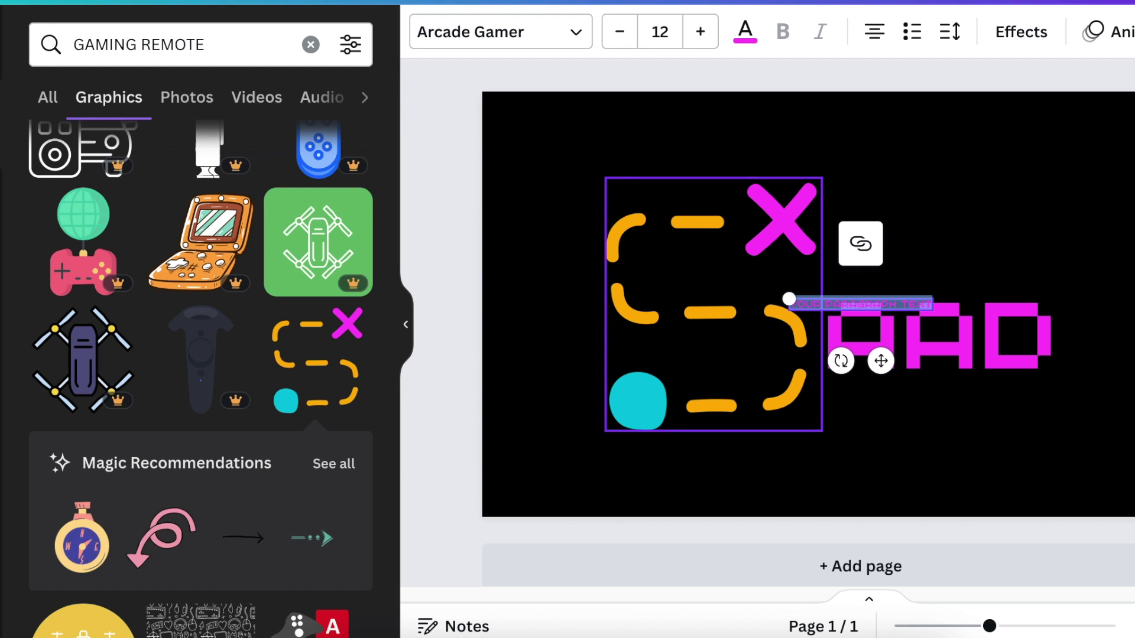
drag(881, 361, 933, 451)
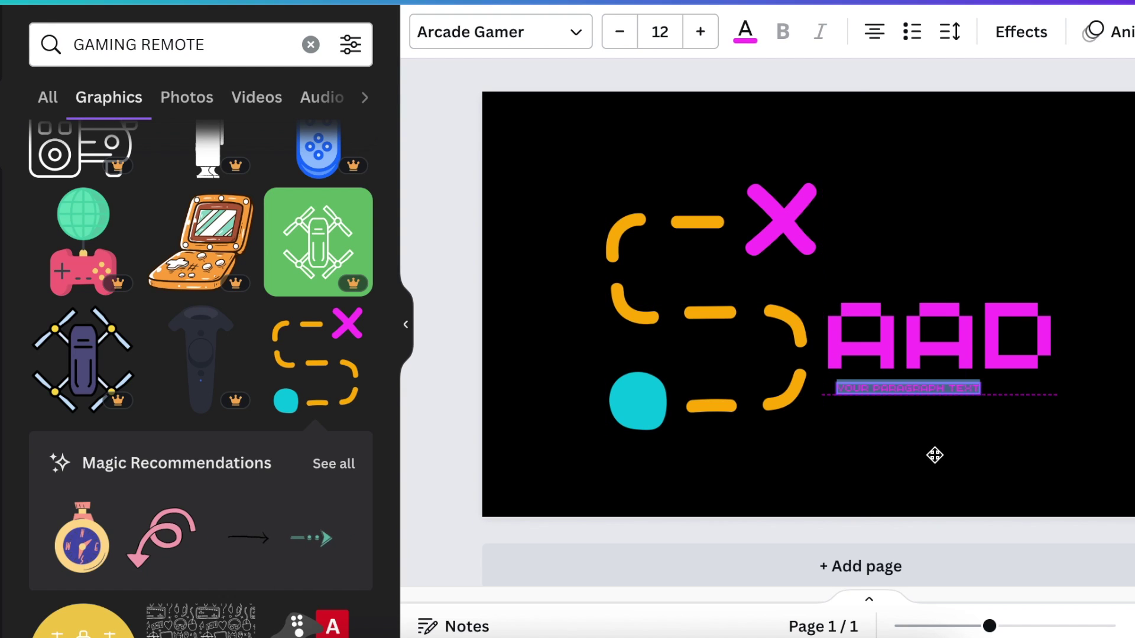
text(GAMING)
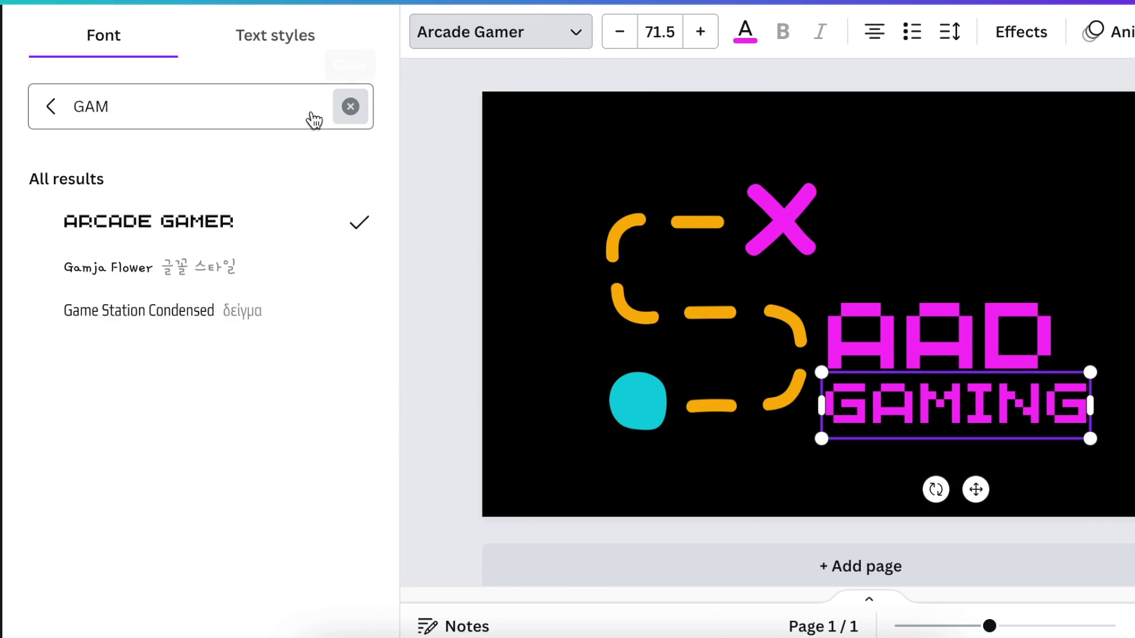
text(BEBAS)
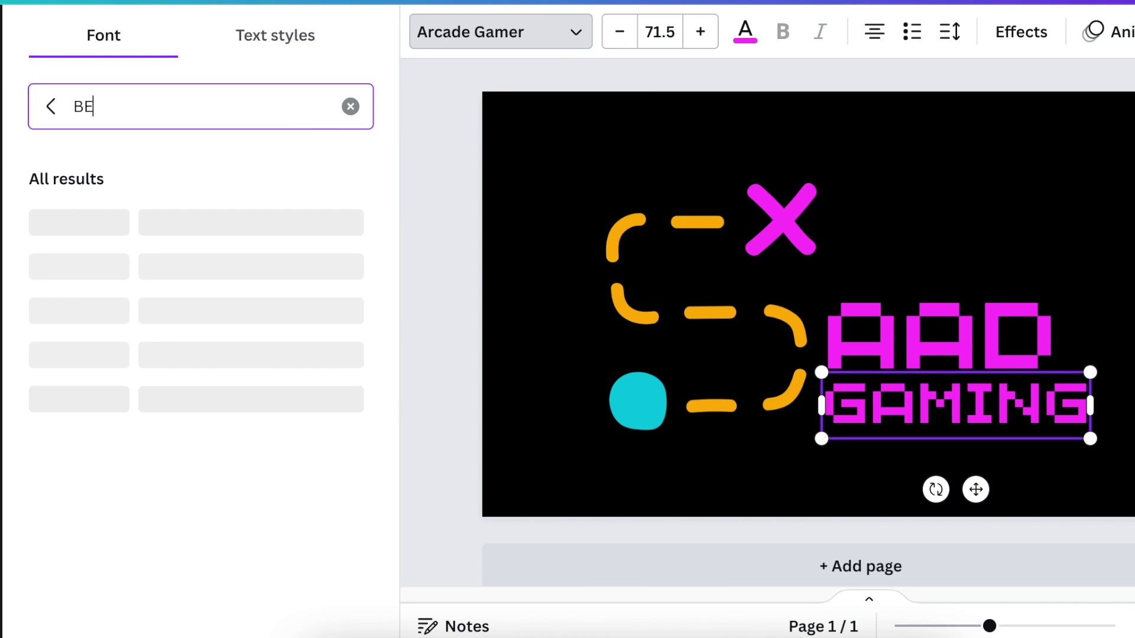
click(95, 221)
click(746, 32)
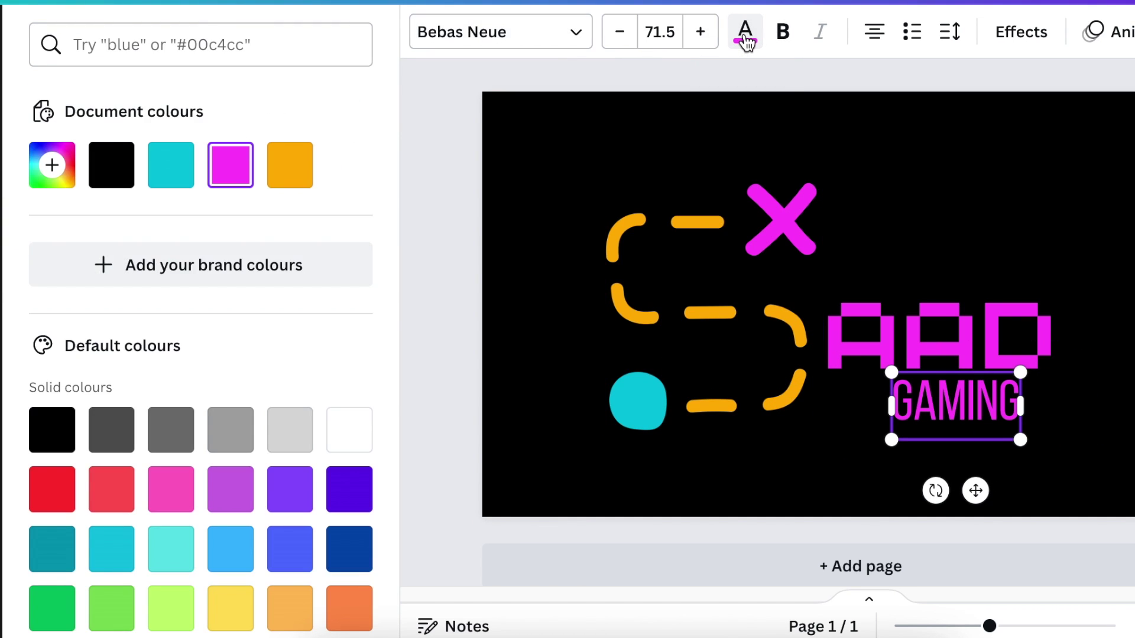
Colour GAMING orange, widen its letter spacing, and align it under AAD.
click(290, 166)
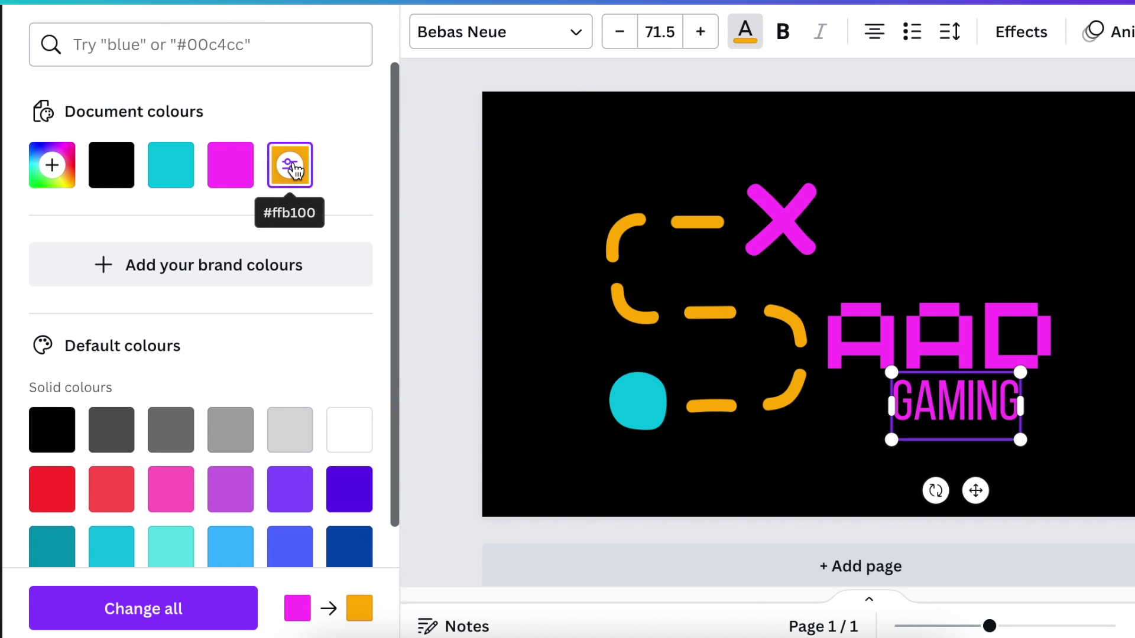
click(290, 165)
click(949, 32)
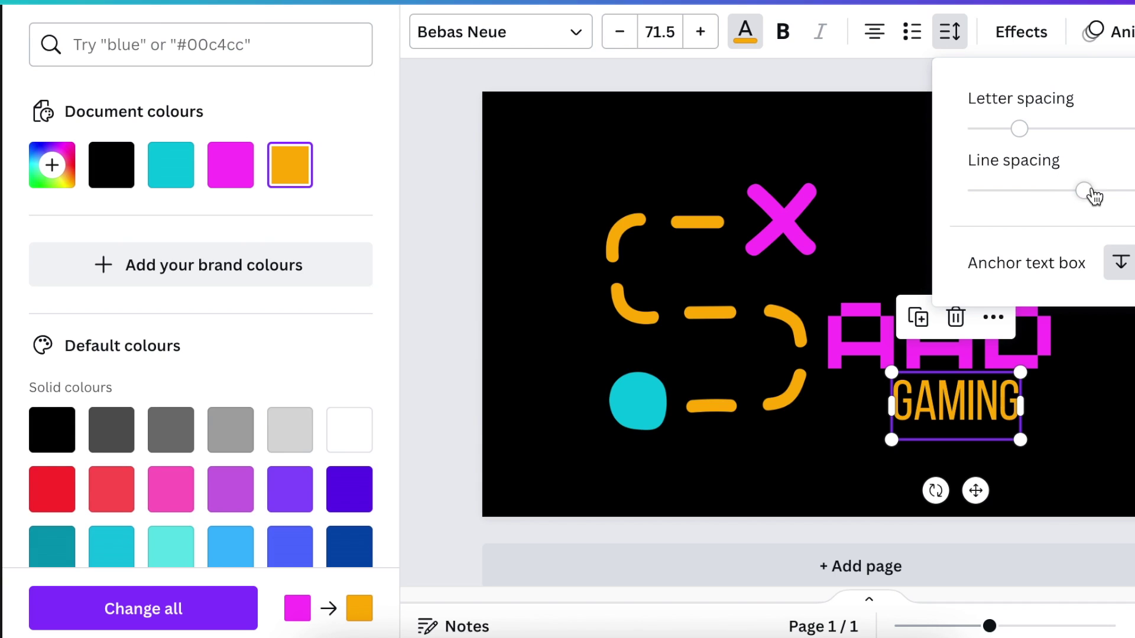
drag(1020, 130, 1093, 132)
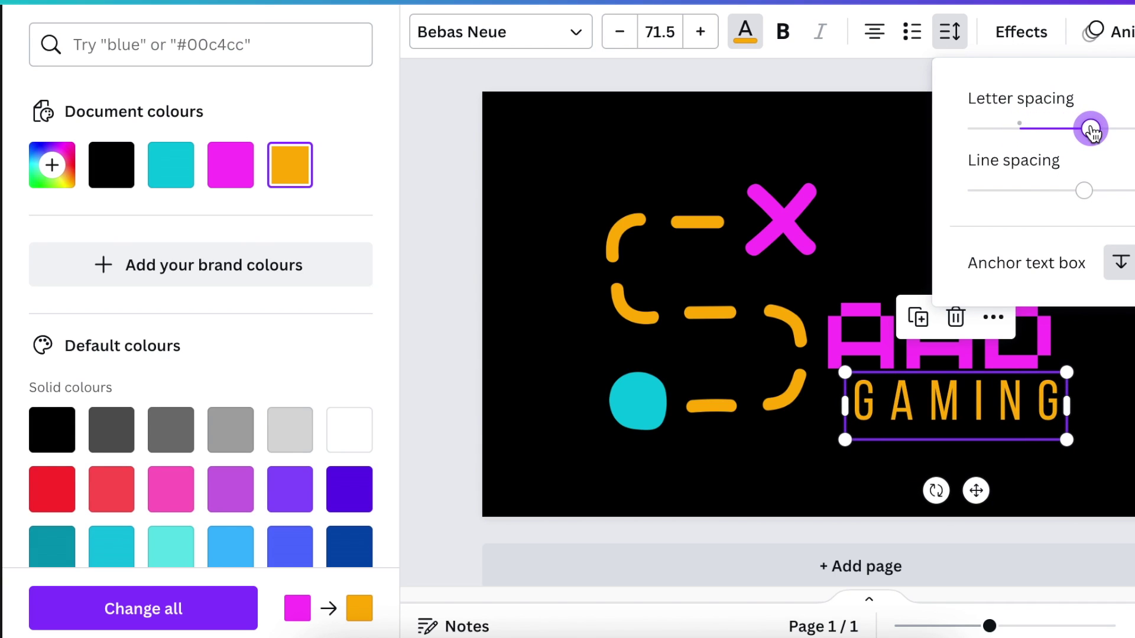
click(1046, 221)
click(1047, 248)
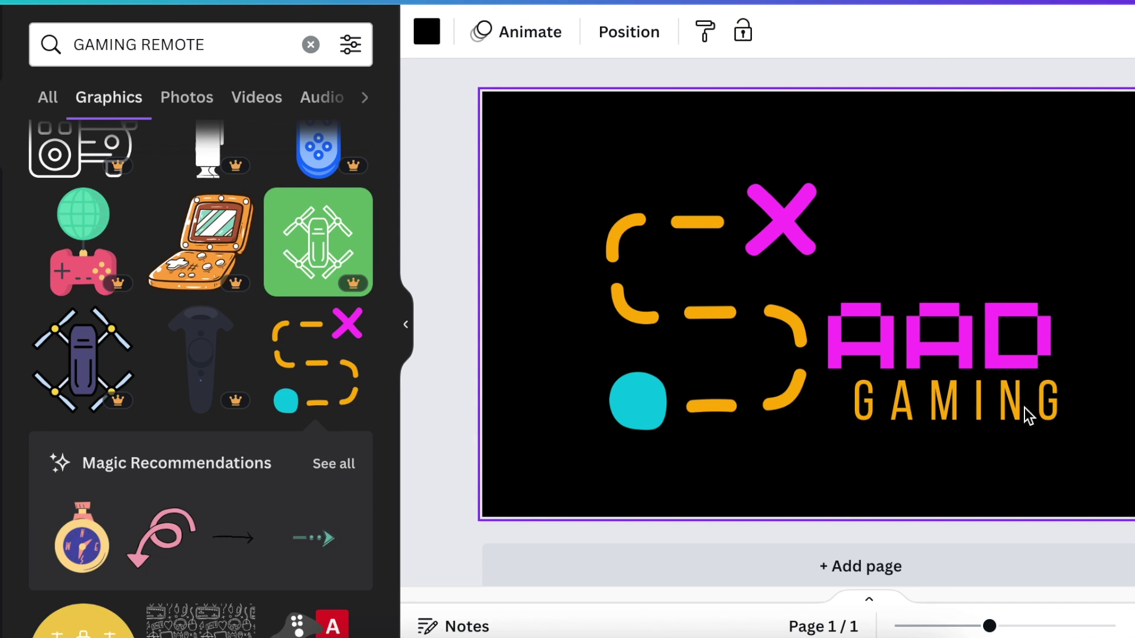
drag(983, 410, 981, 411)
click(949, 222)
Draw an orange marker dot after GAMING, undoing the stray mark.
click(1042, 401)
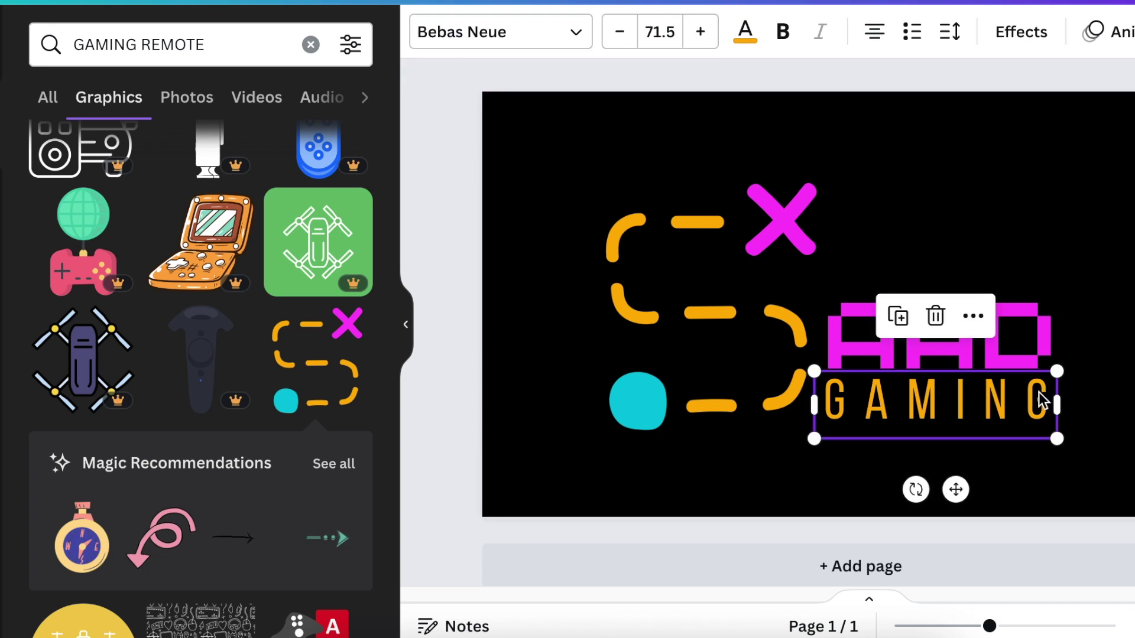
click(976, 195)
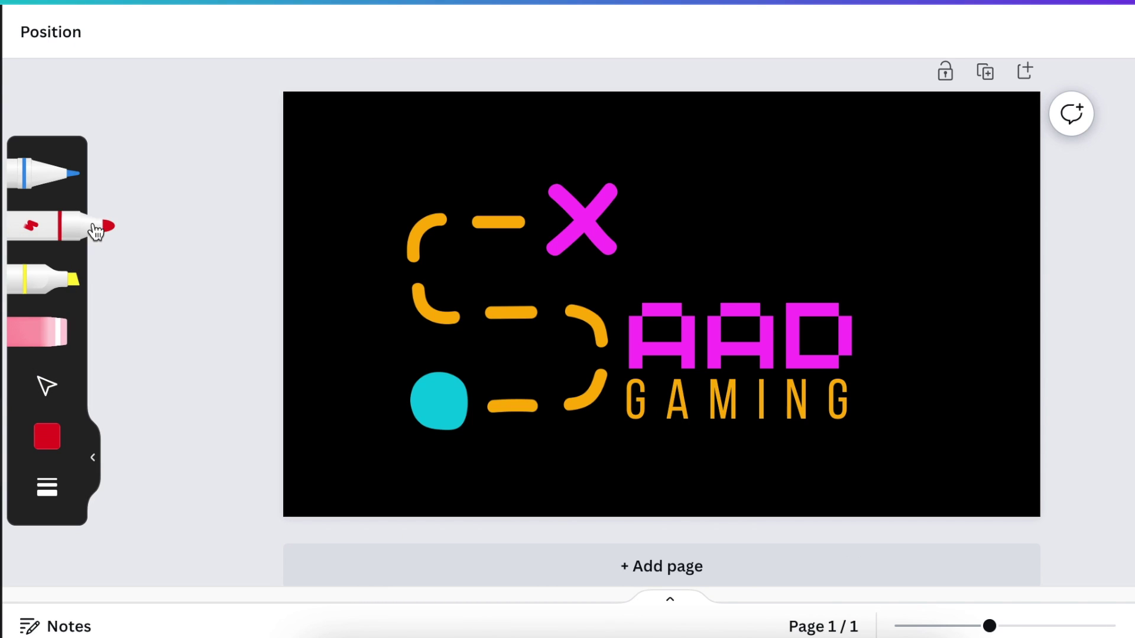
click(59, 232)
click(59, 233)
click(59, 233)
click(49, 440)
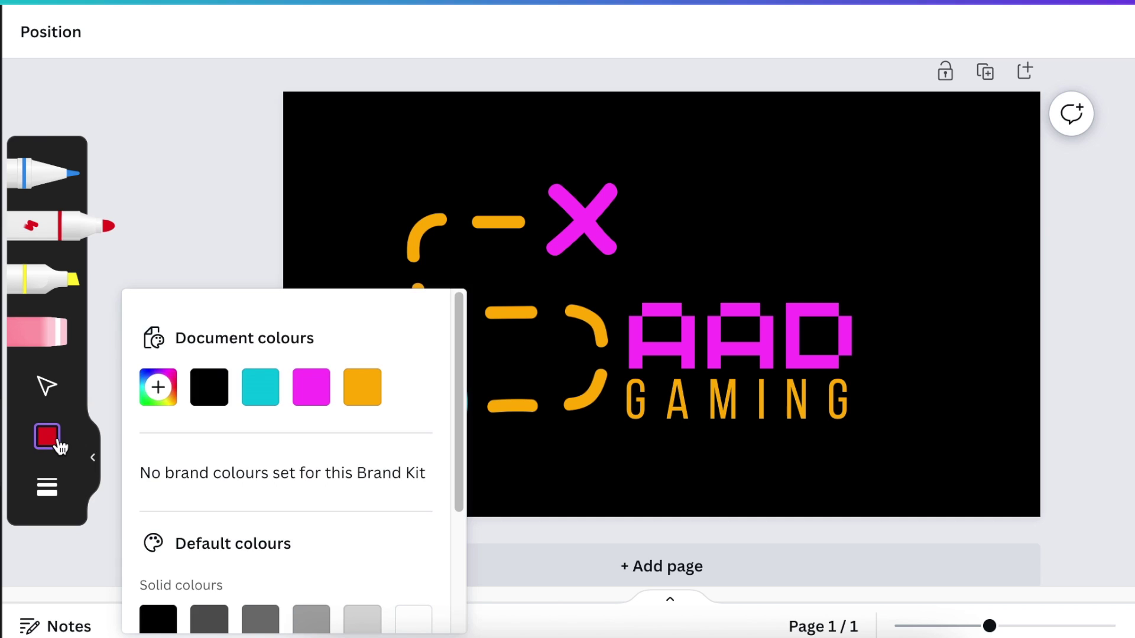
click(364, 387)
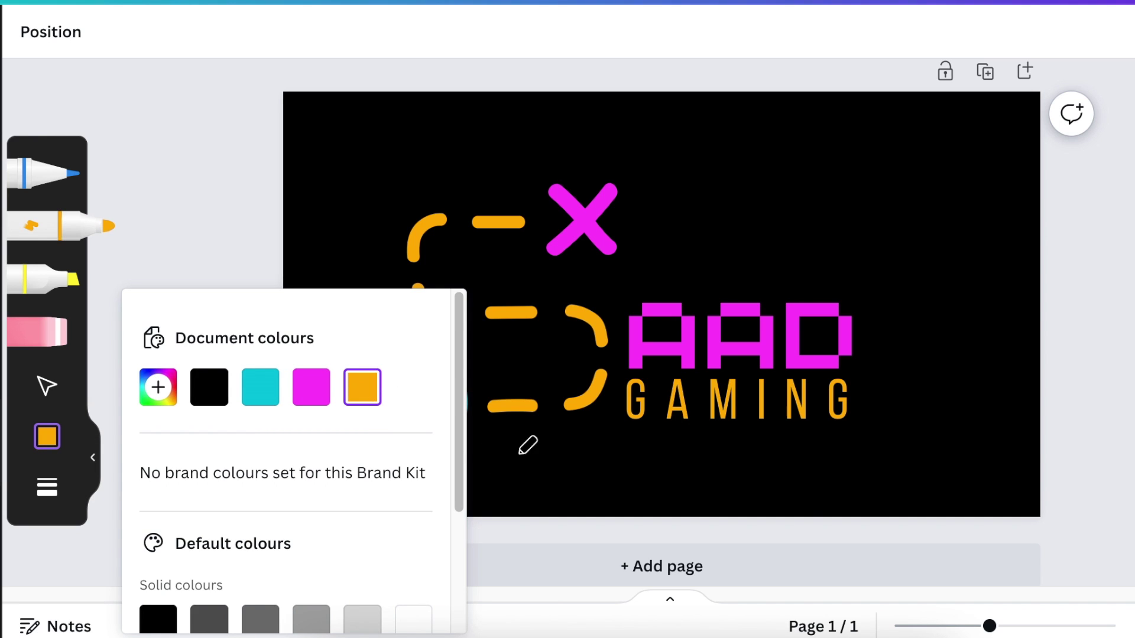
click(612, 464)
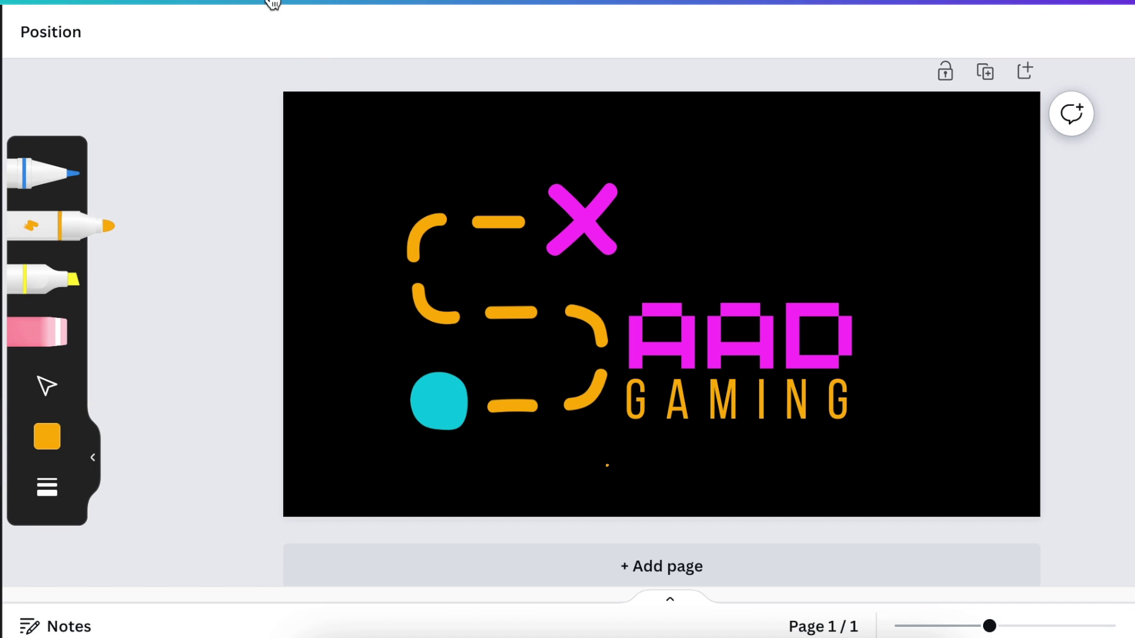
key(ctrl+z)
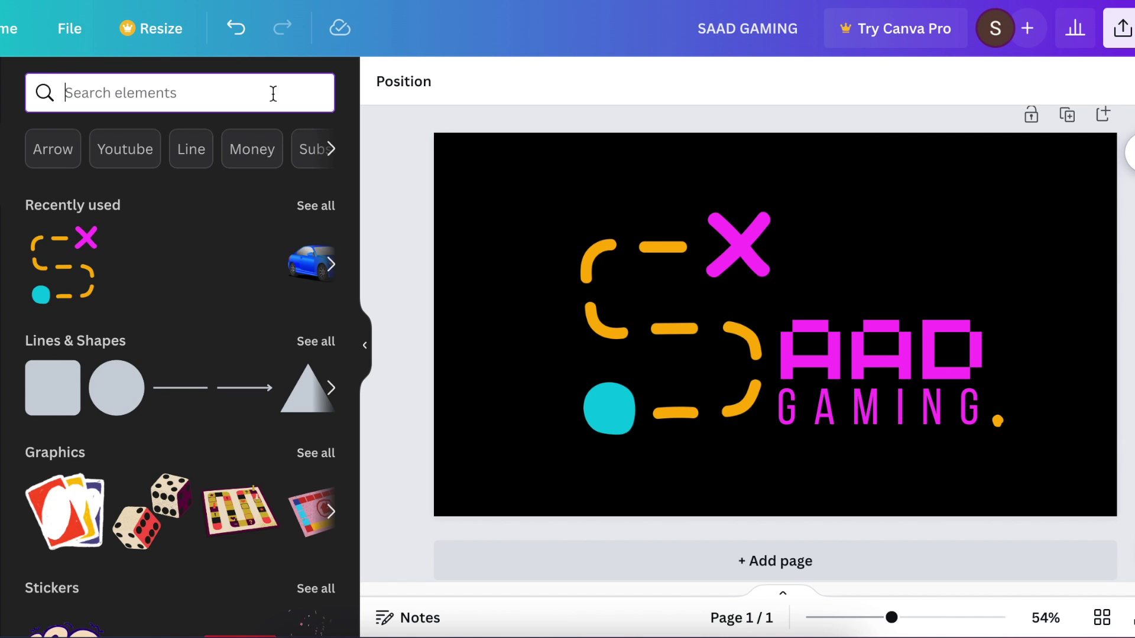
Search Elements for CAR and add the red car graphic.
click(136, 97)
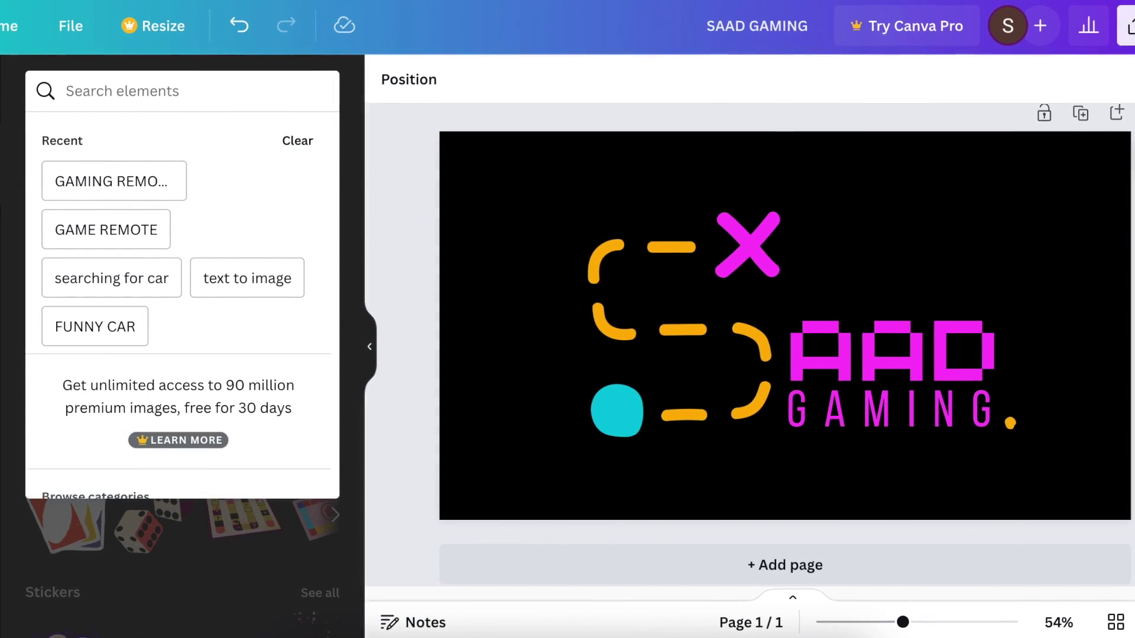
text(CAR)
key(Return)
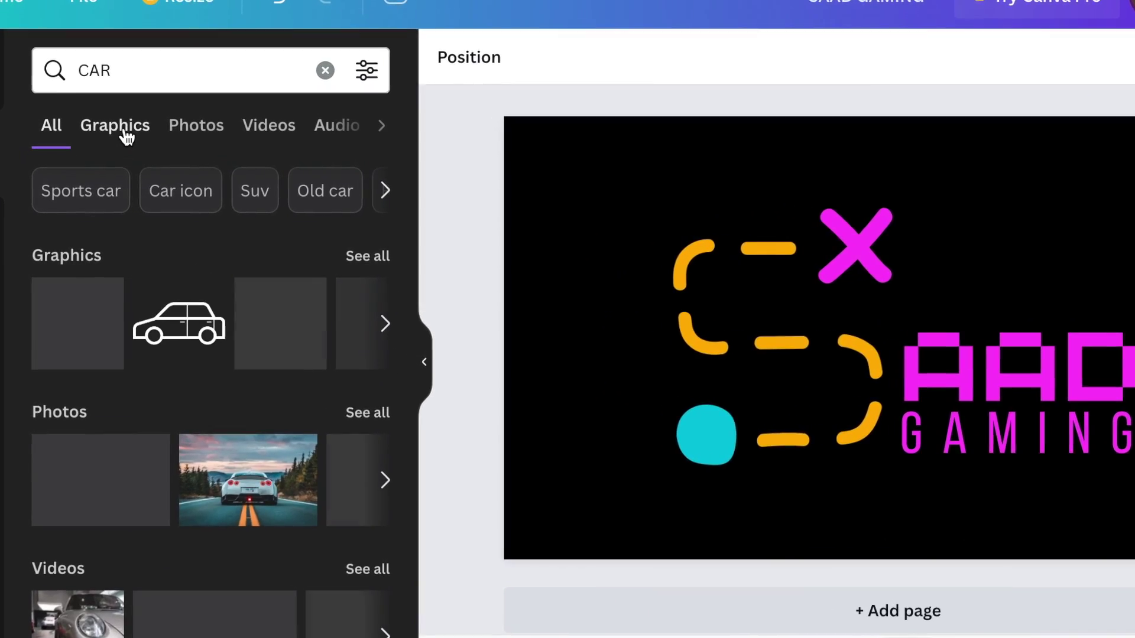
click(115, 130)
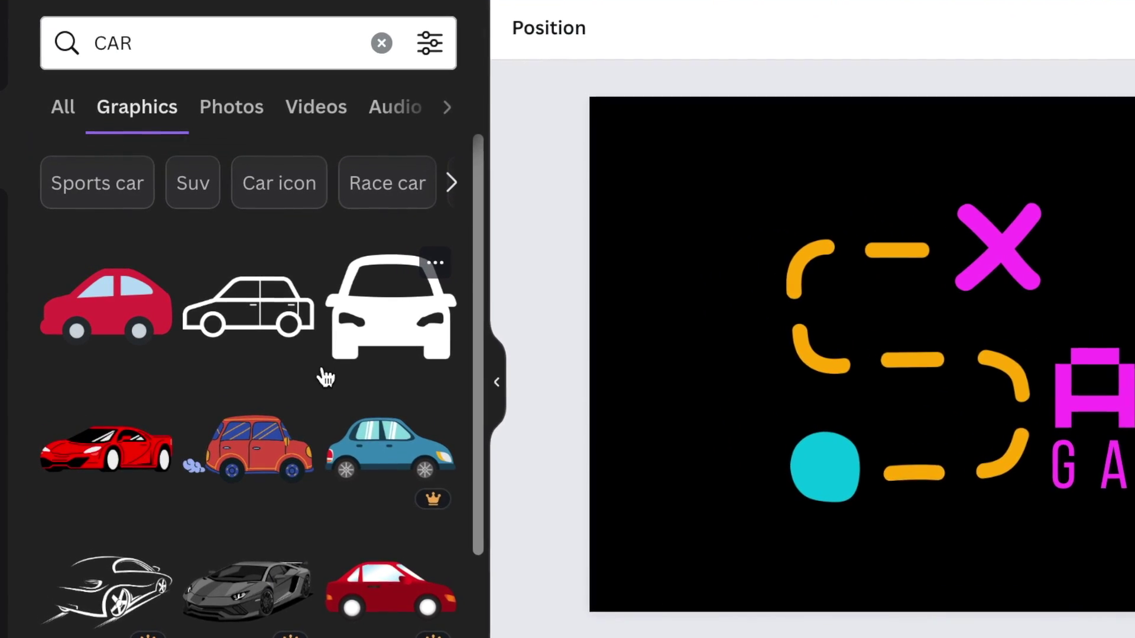
click(282, 469)
Position the red car precisely on top of the cyan circle.
drag(901, 443, 841, 468)
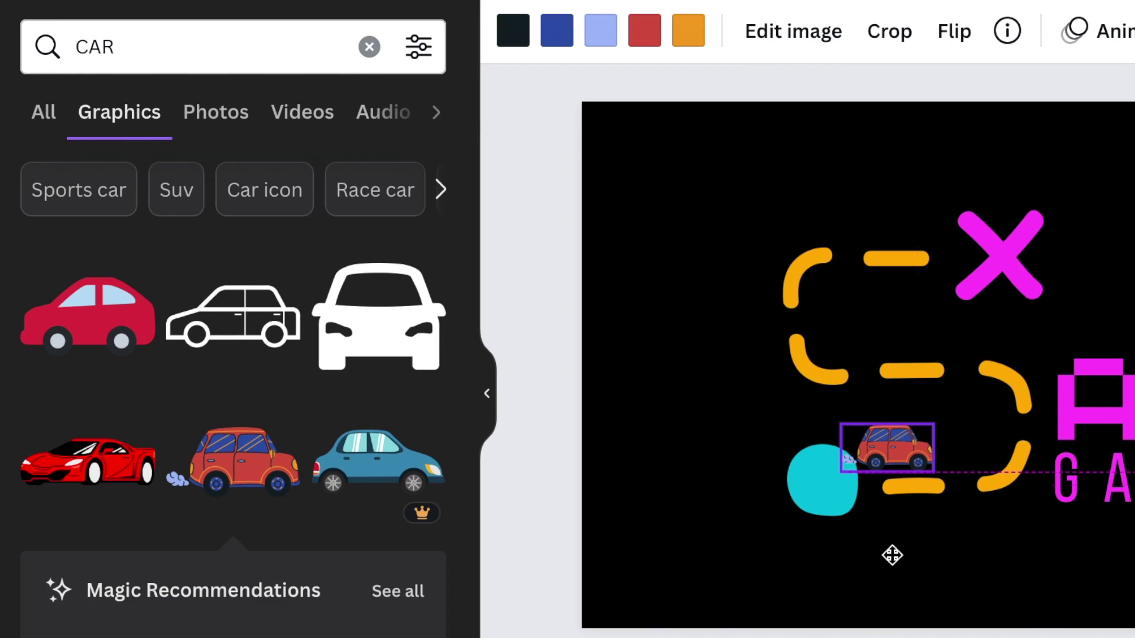
key(Left)
key(Down)
drag(861, 572, 853, 561)
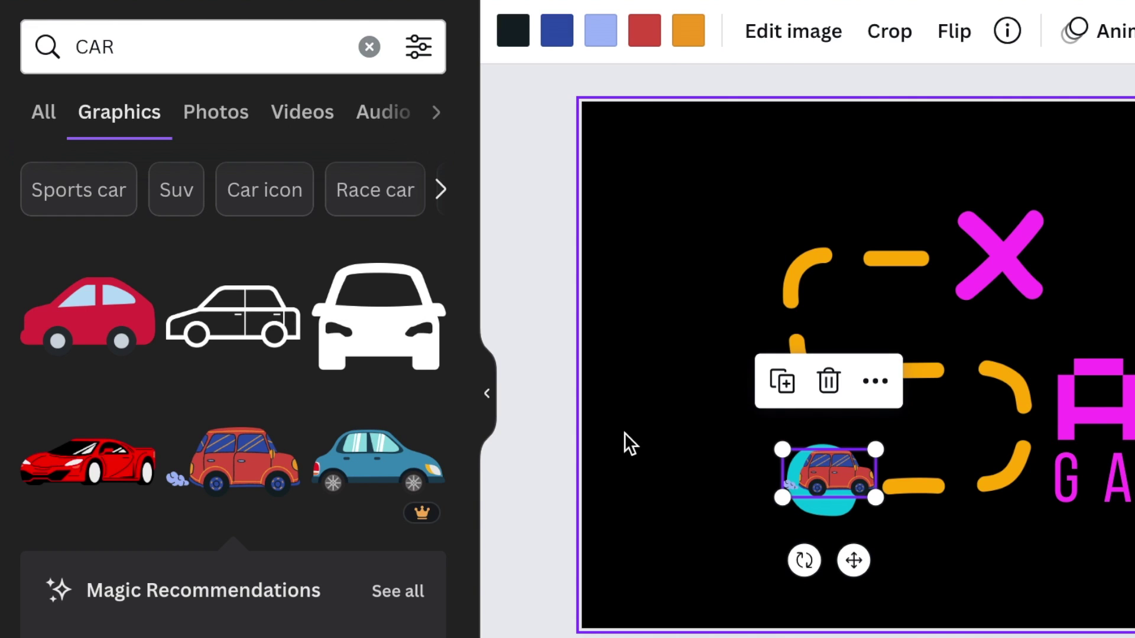
click(1113, 31)
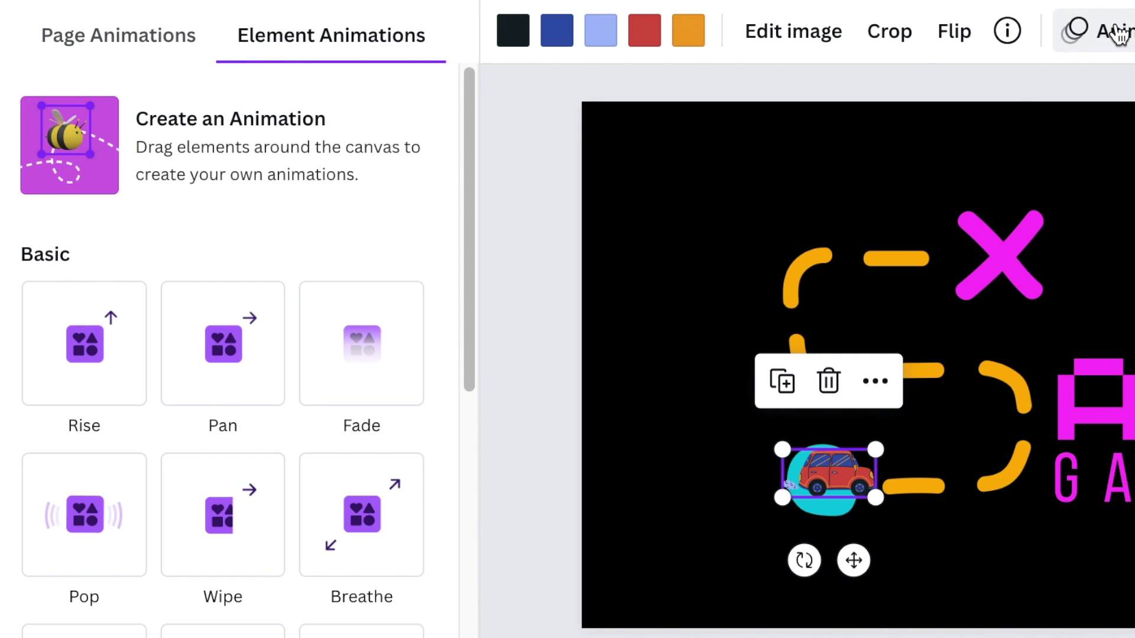
Record a custom motion path driving the car along the dashed road and S curve.
click(224, 161)
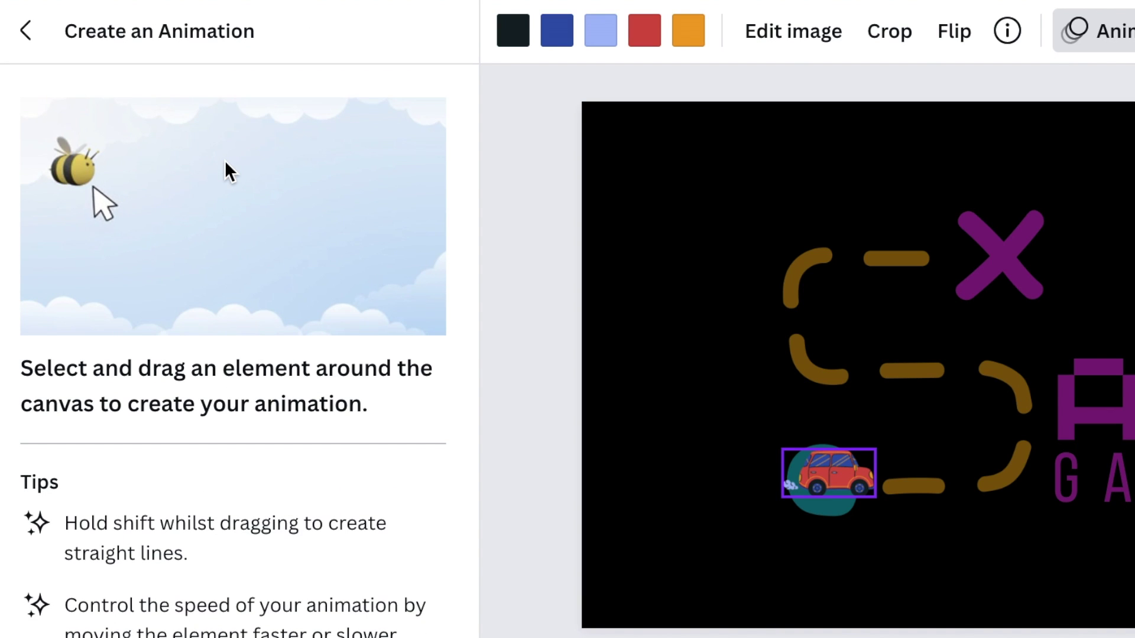
mouse_move(823, 471)
mouse_down()
mouse_move(901, 475)
mouse_move(1002, 423)
mouse_up()
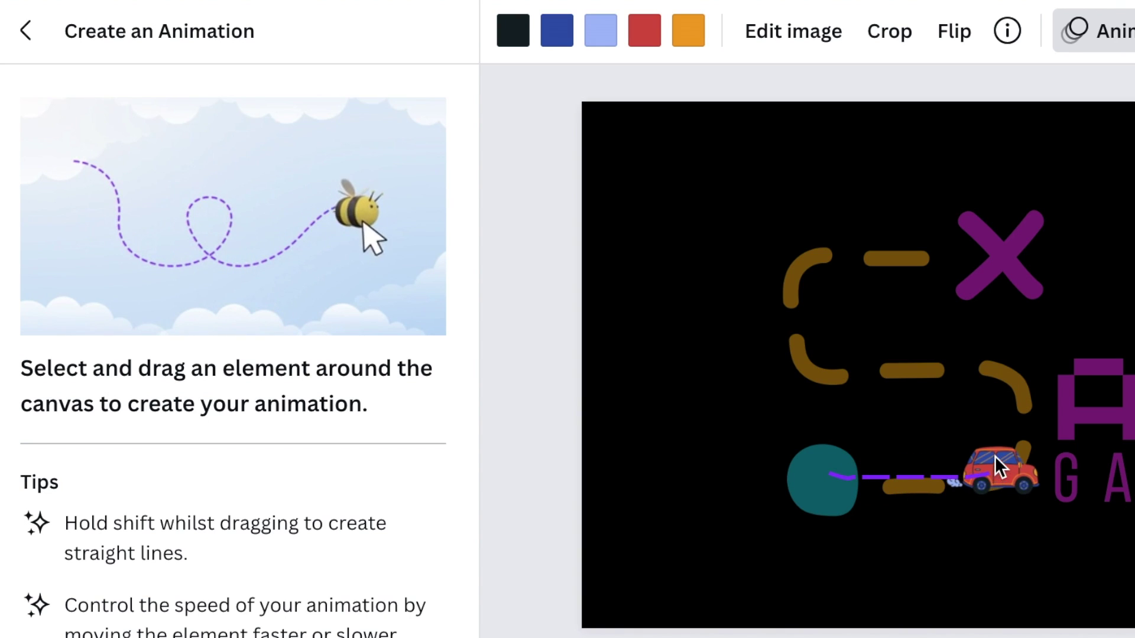
drag(932, 373, 841, 372)
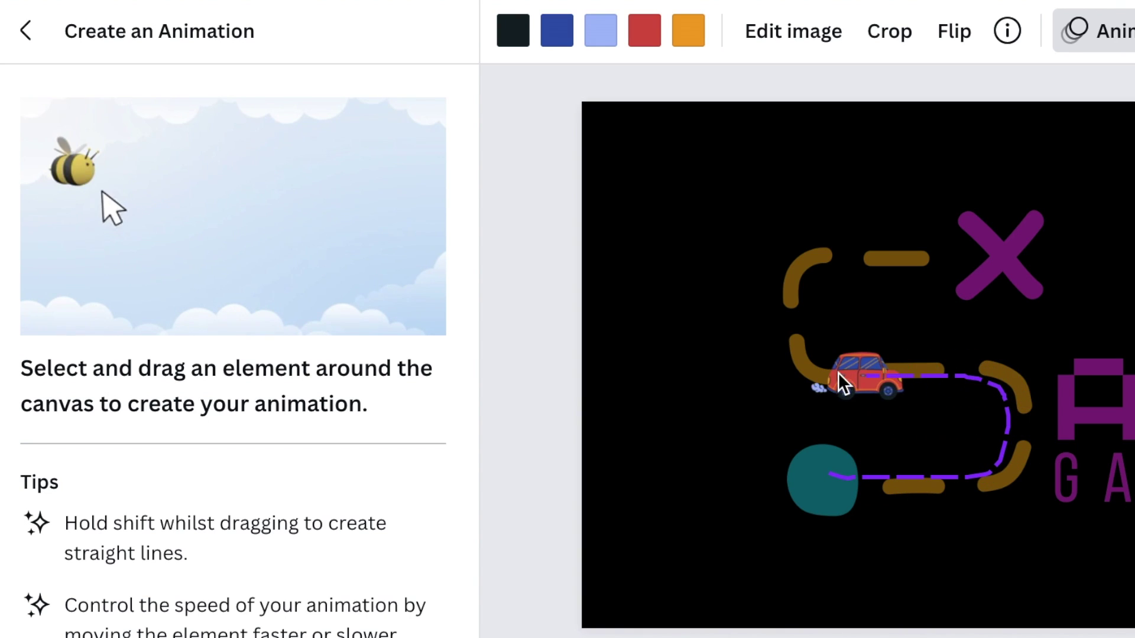
mouse_move(791, 311)
mouse_down()
mouse_move(810, 272)
mouse_move(1004, 259)
mouse_move(1009, 276)
mouse_up()
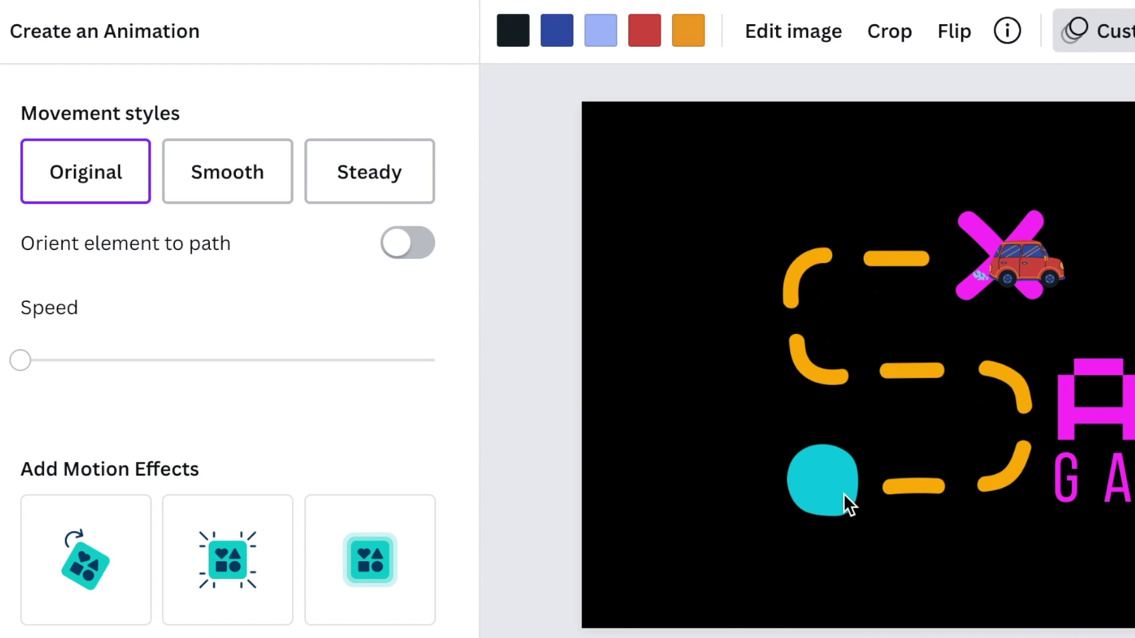
Apply Smooth movement, raise the speed slightly, and play the full-screen preview.
click(228, 172)
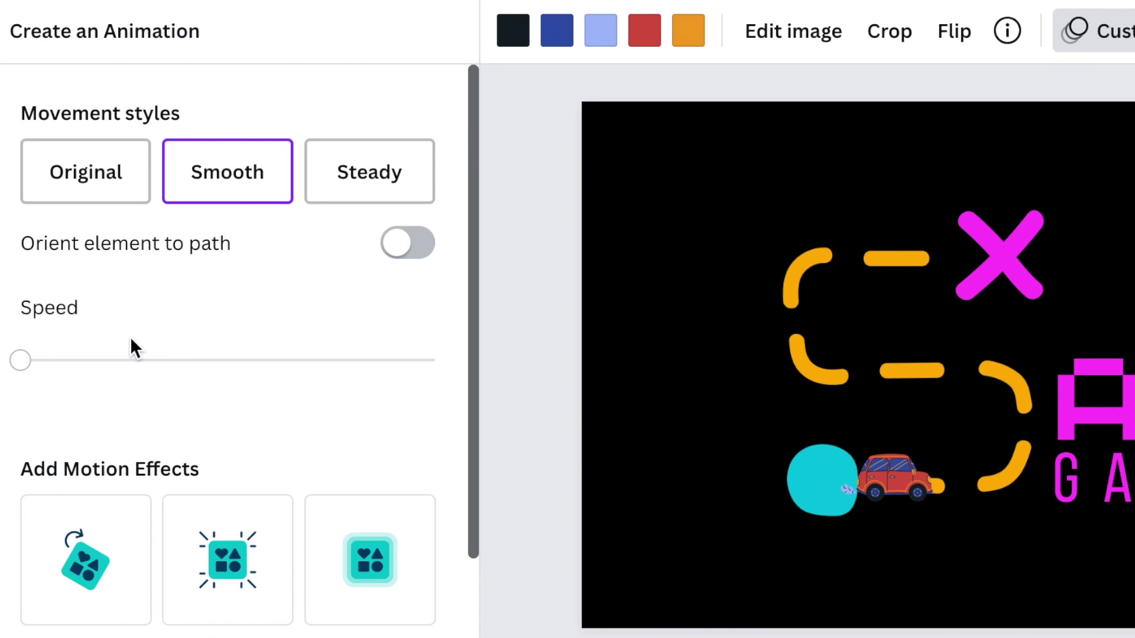
drag(21, 362, 46, 364)
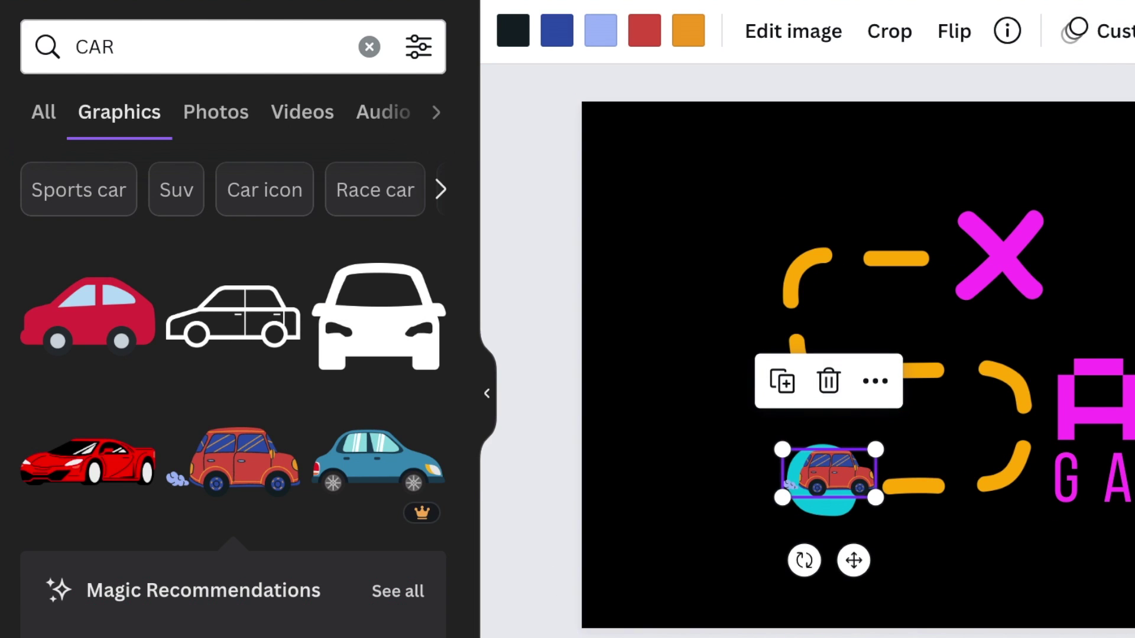
key(ctrl+alt+p)
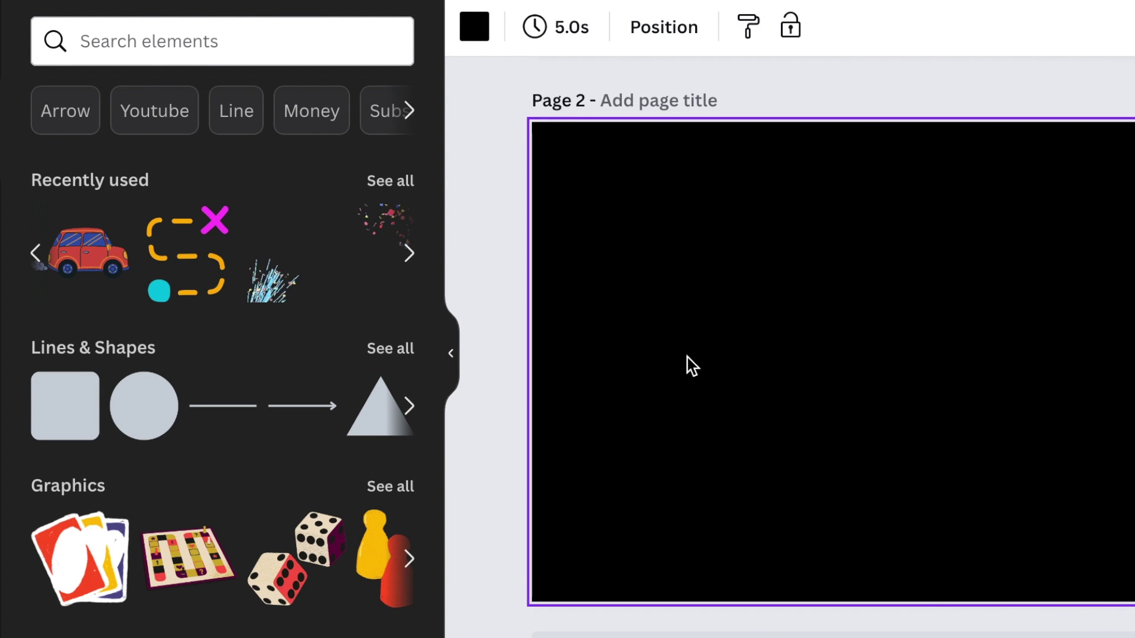
Add a circle of about 61 px on page 2, filled with the teal-yellow gradient.
key(c)
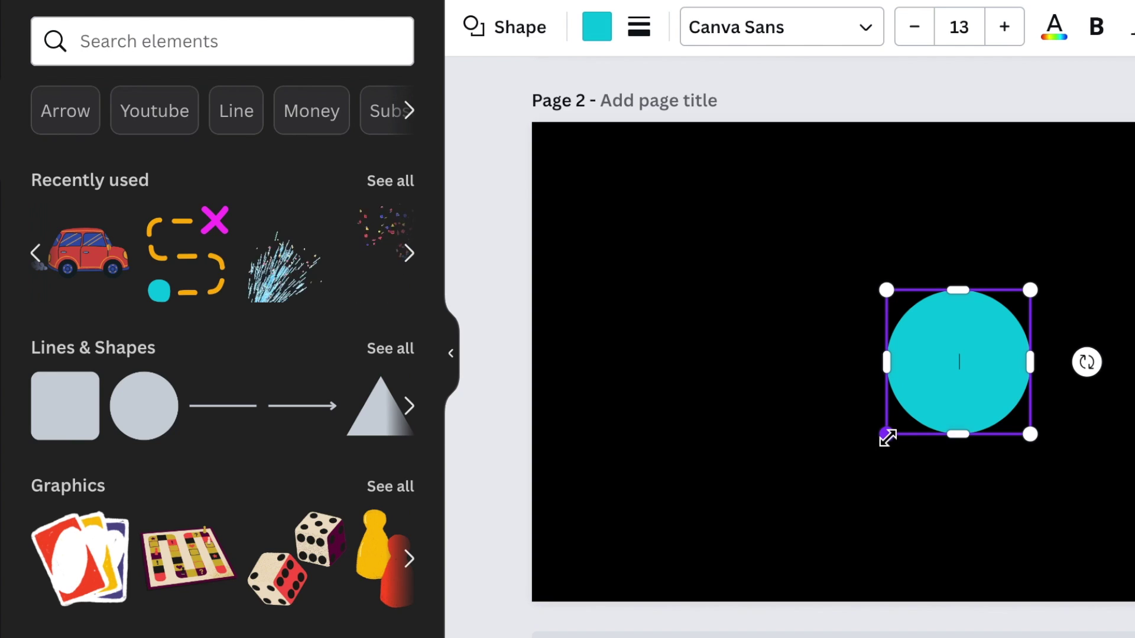
drag(887, 434, 1004, 346)
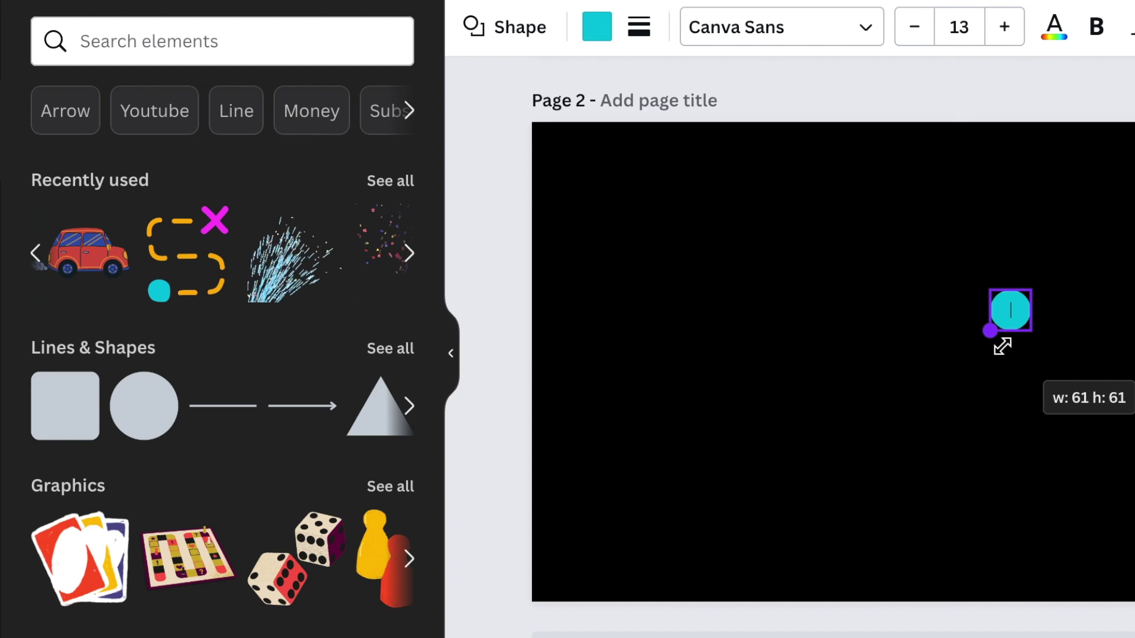
drag(1004, 345, 1004, 346)
click(600, 28)
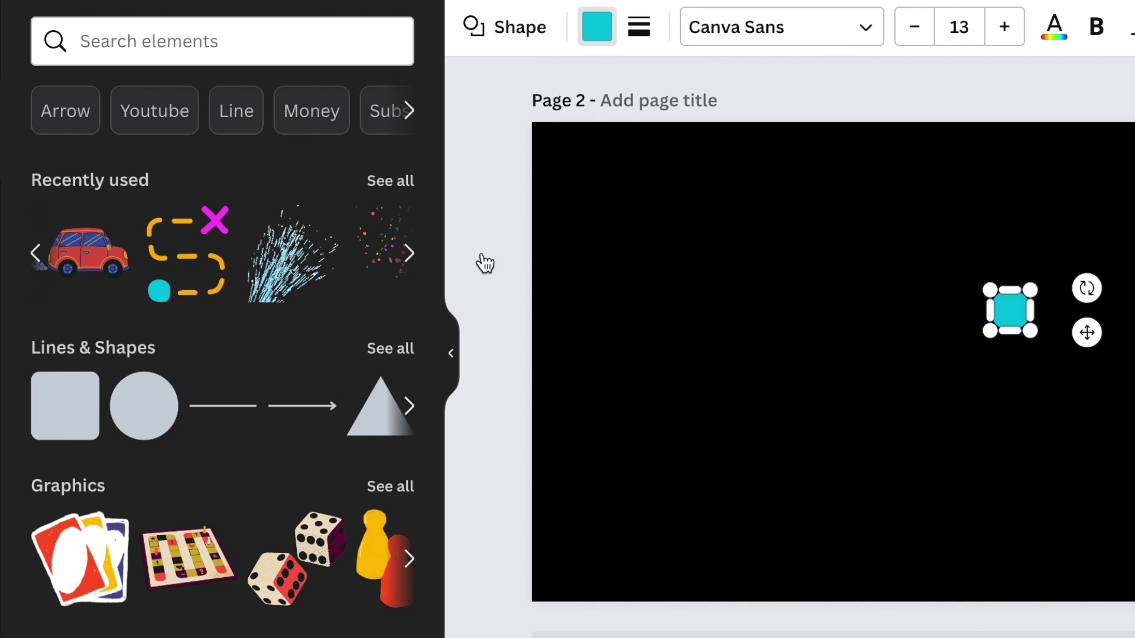
scroll(333, 453, down, 3)
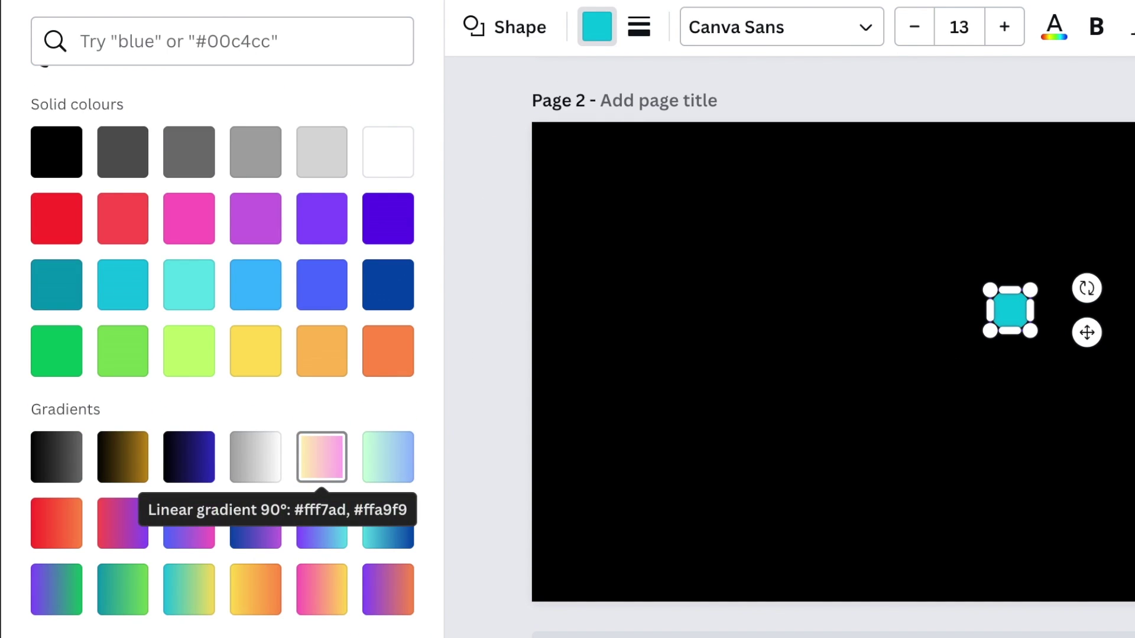
click(189, 590)
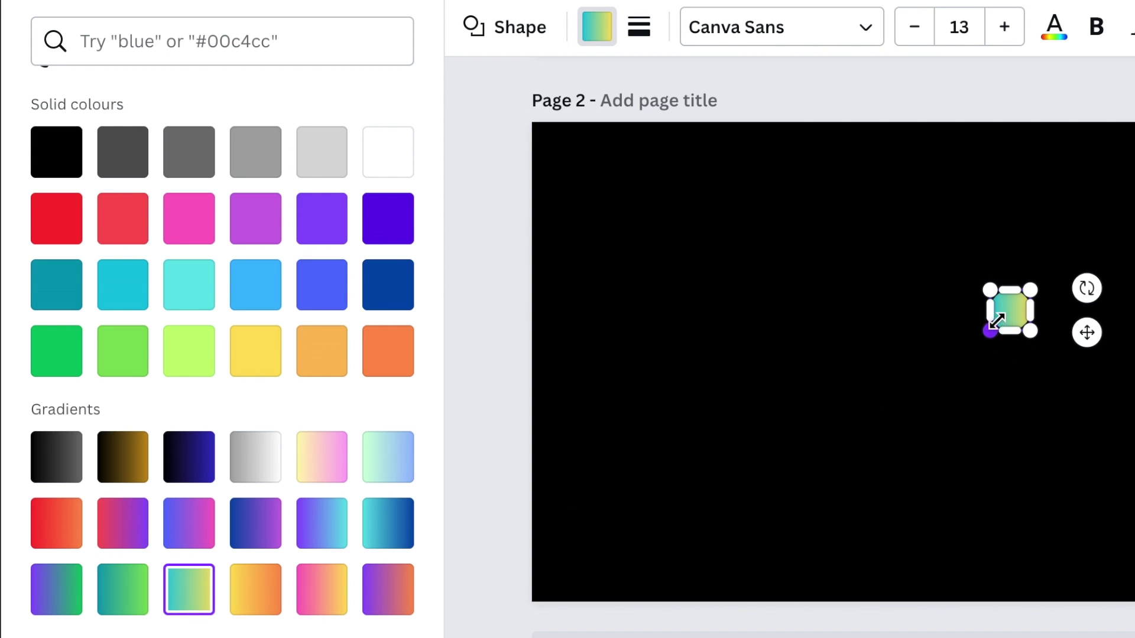
drag(998, 320, 1004, 313)
click(890, 364)
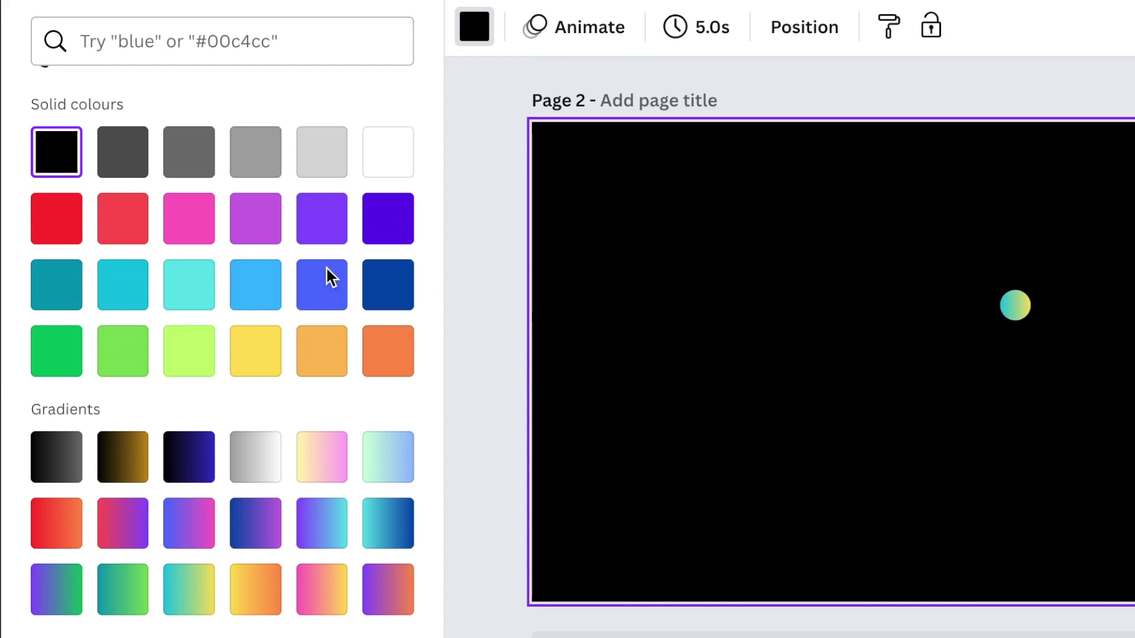
Add a teal-yellow gradient triangle, narrowed to a spike, laid sideways and shortened.
key(Escape)
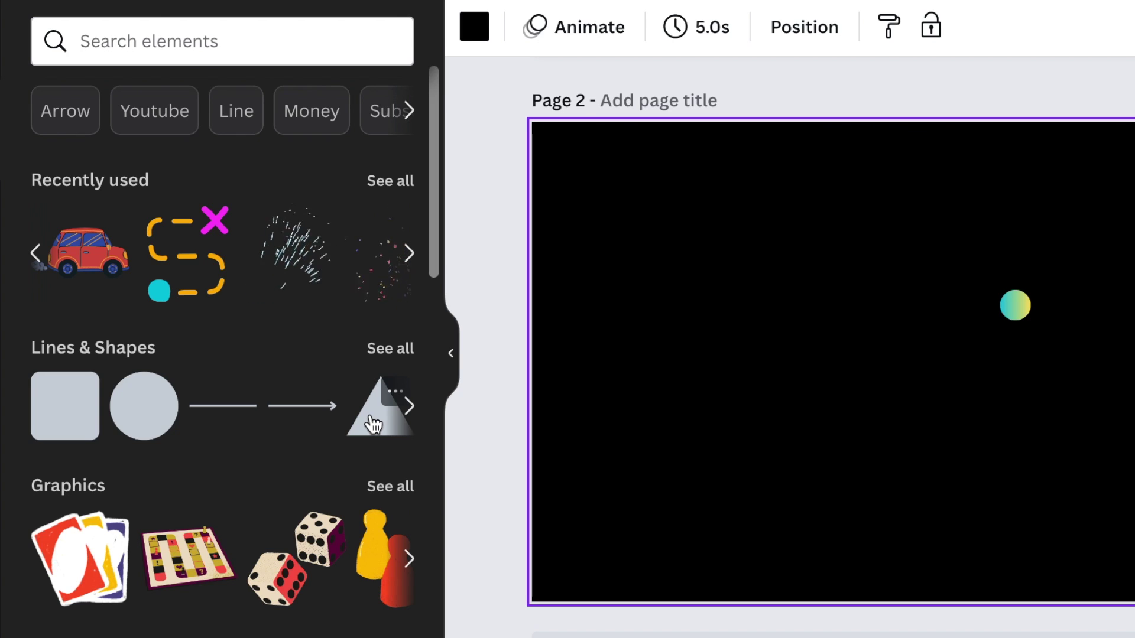
click(374, 417)
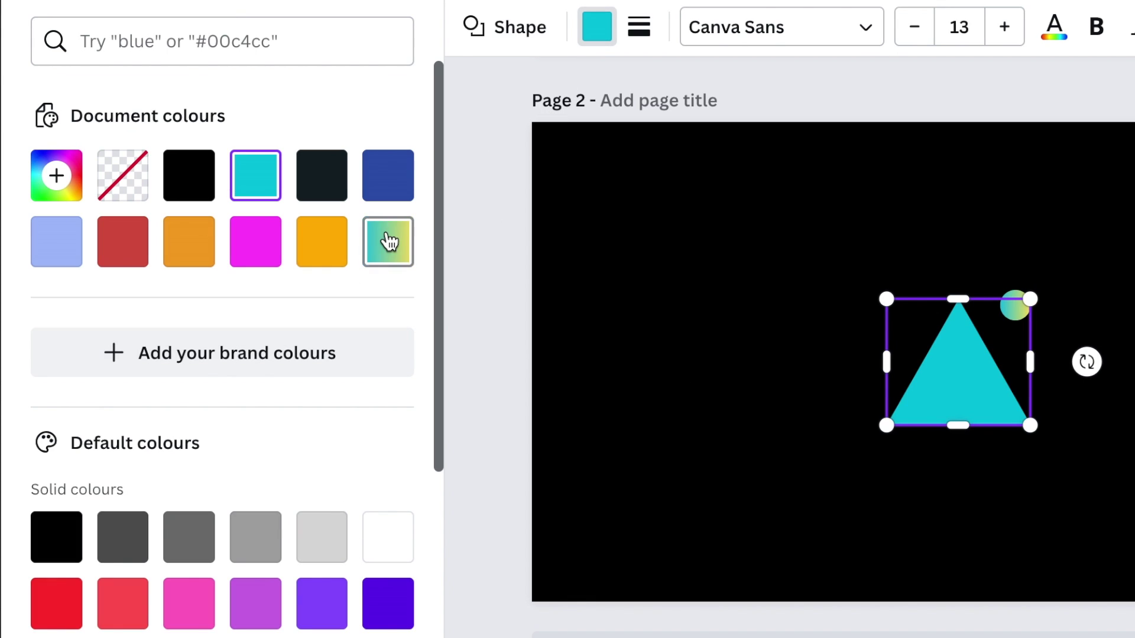
click(389, 241)
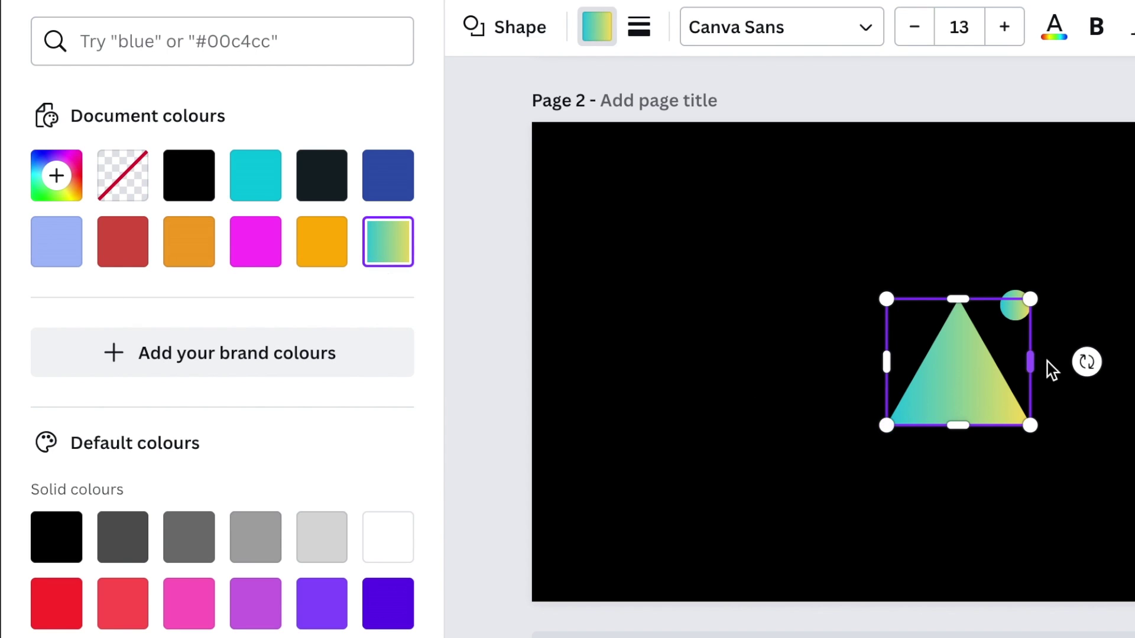
drag(1012, 365, 921, 368)
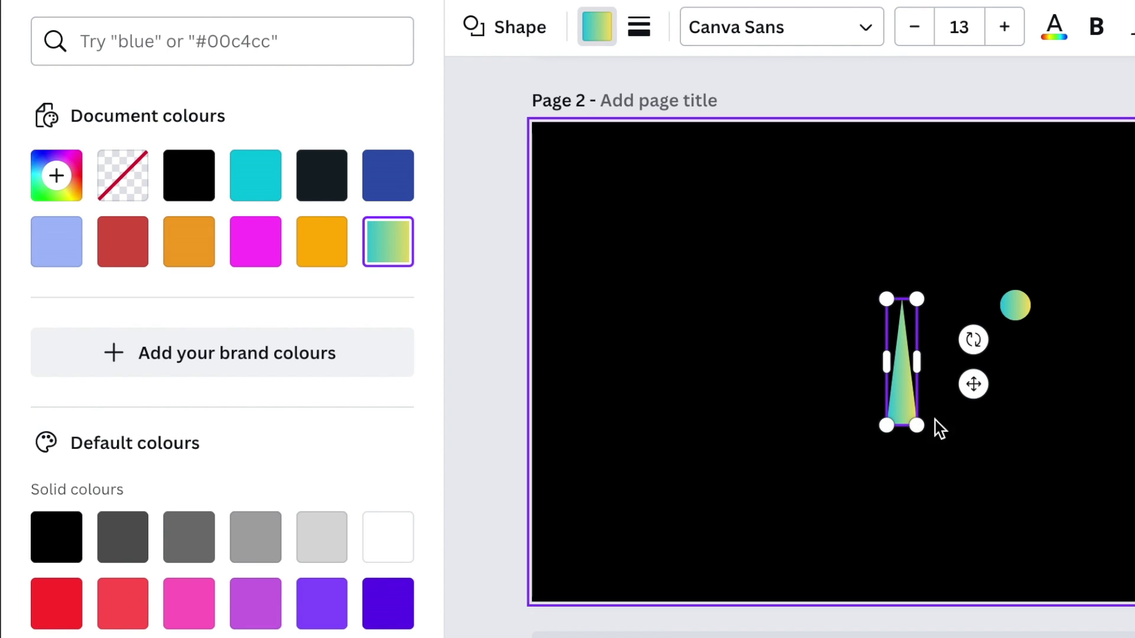
mouse_move(974, 340)
mouse_down()
mouse_move(976, 315)
mouse_move(884, 237)
mouse_up()
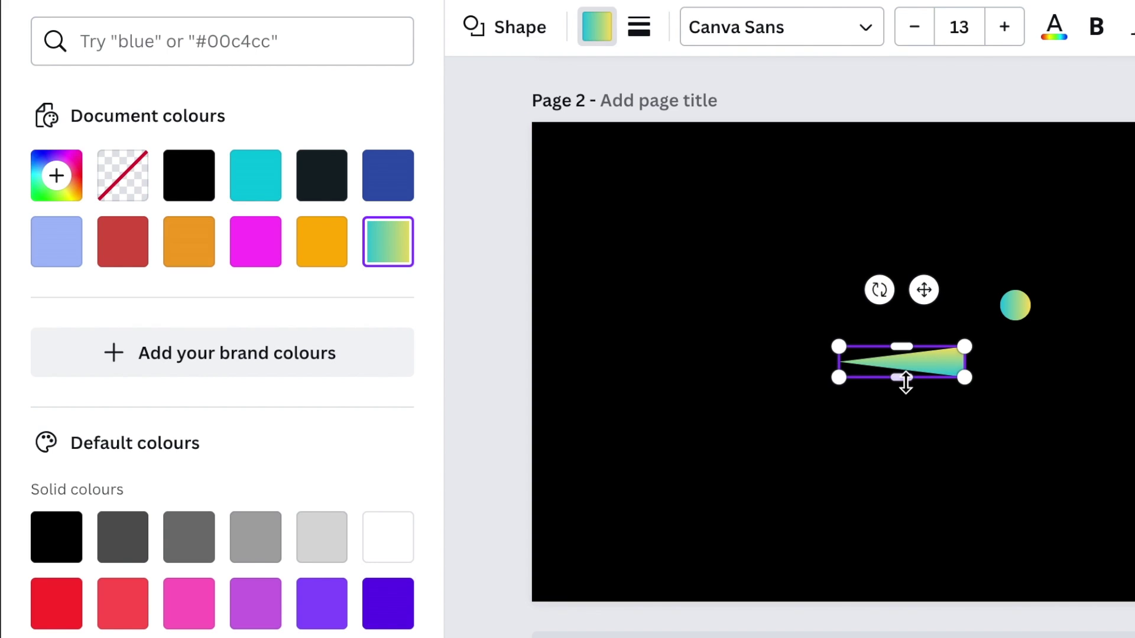
drag(903, 378, 902, 369)
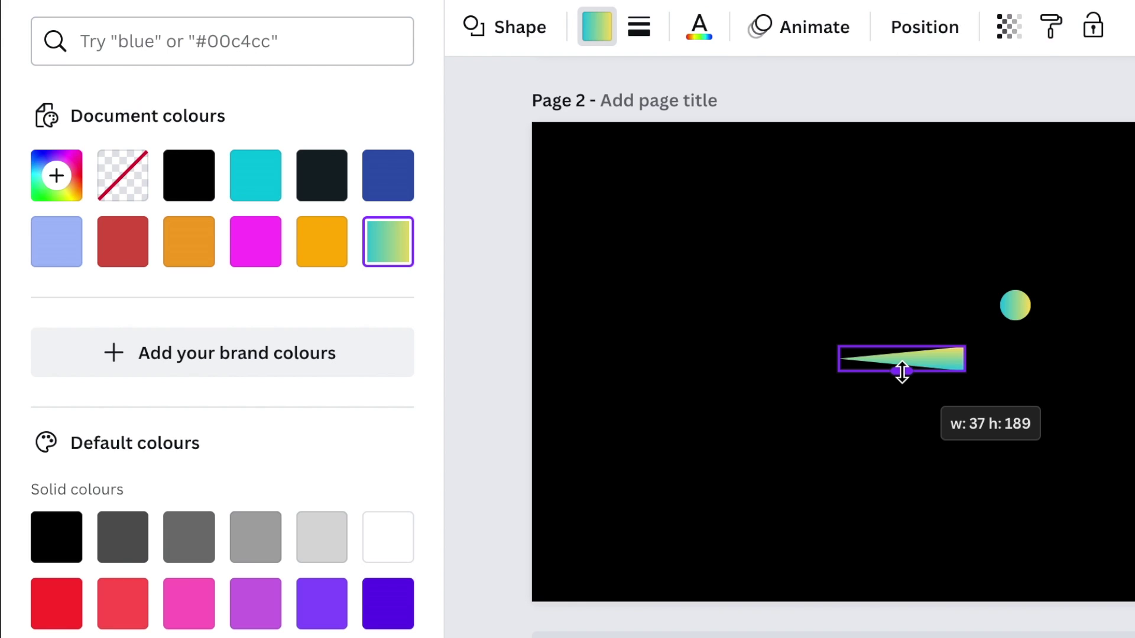
click(1031, 479)
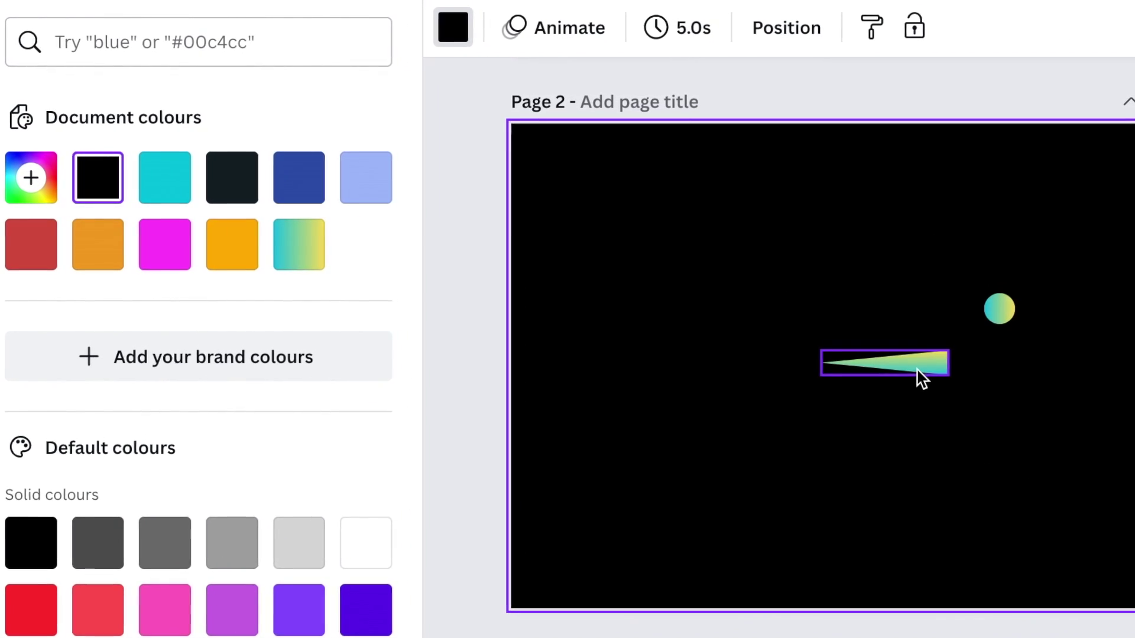
Move, rotate and shrink the gradient circle to sit on the triangle's wide end.
drag(986, 313, 928, 379)
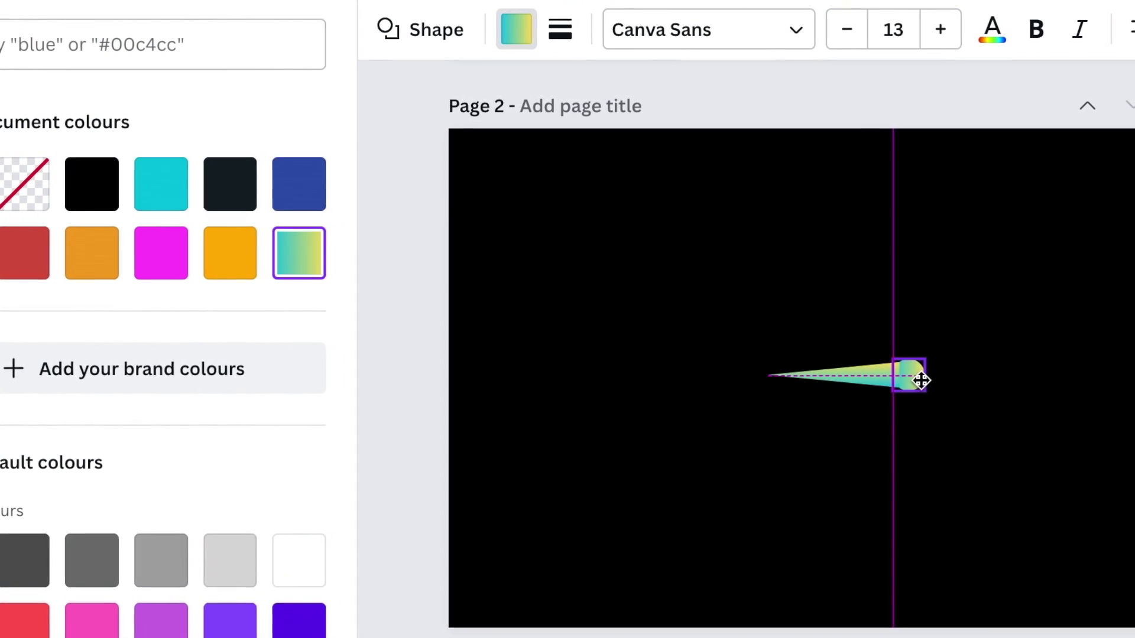
drag(929, 379, 927, 379)
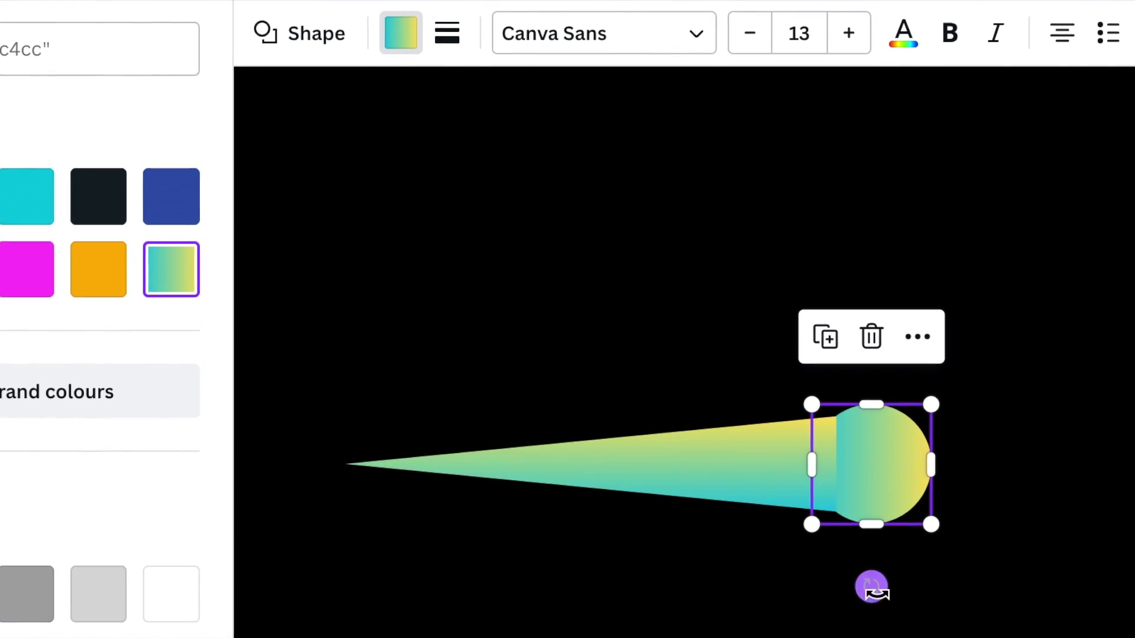
mouse_move(878, 585)
mouse_down()
mouse_move(942, 524)
mouse_move(908, 493)
mouse_up()
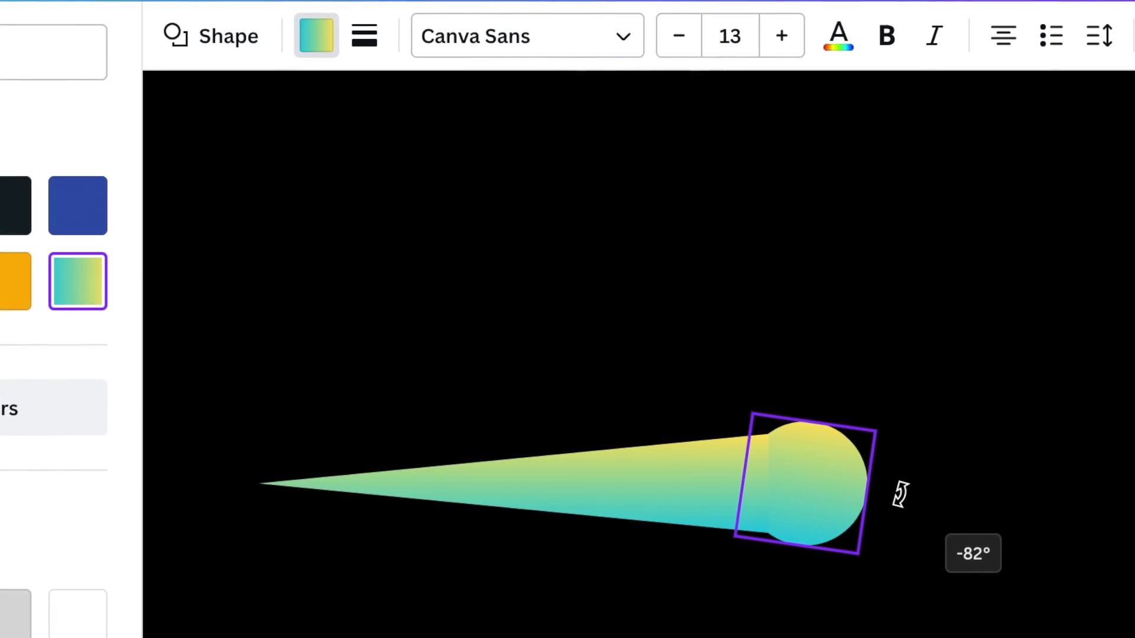
drag(908, 493, 842, 504)
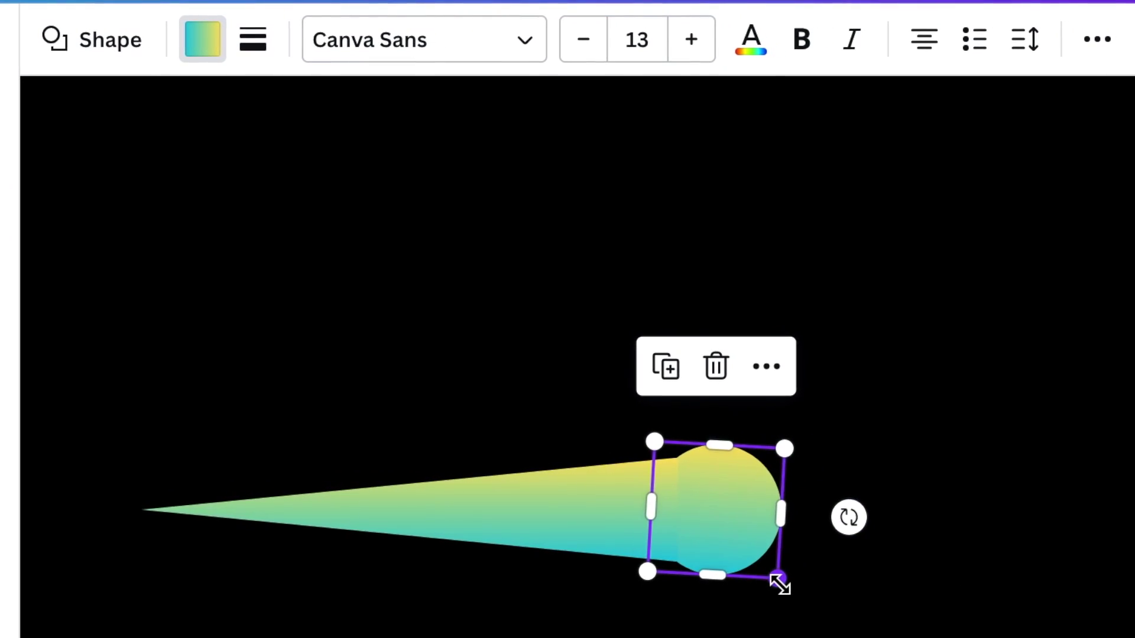
drag(784, 578, 763, 575)
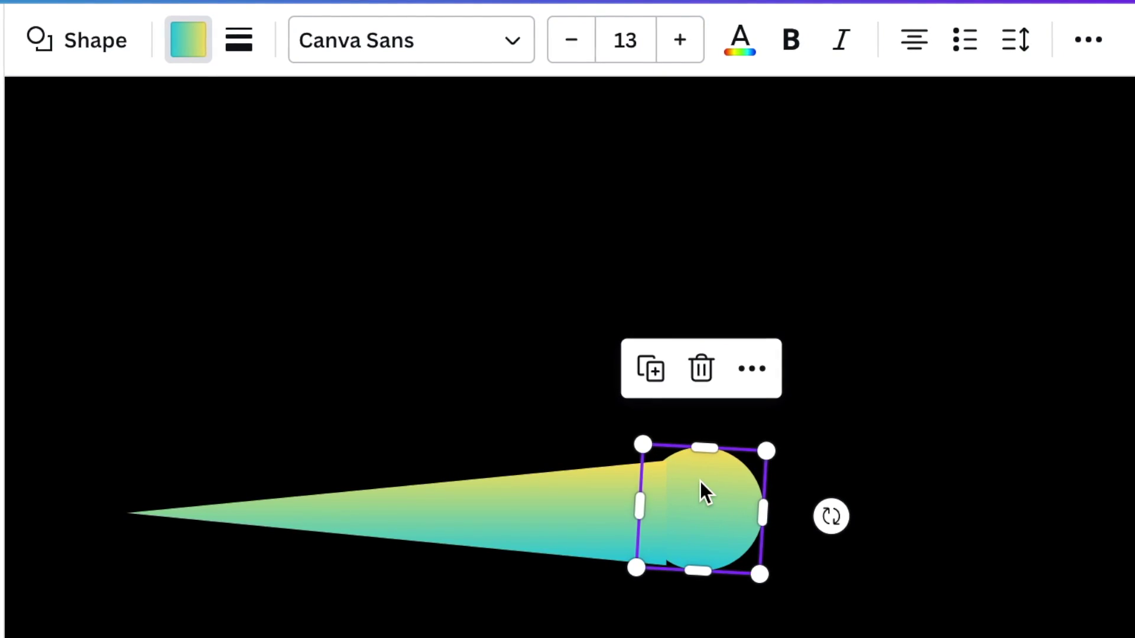
drag(701, 492, 823, 486)
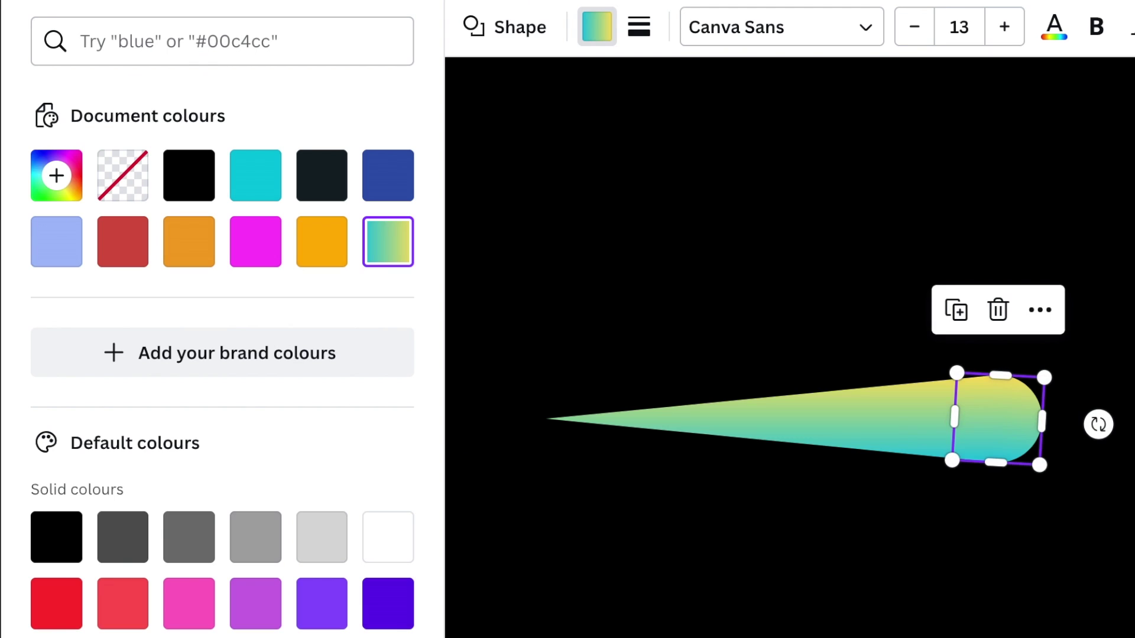
click(798, 223)
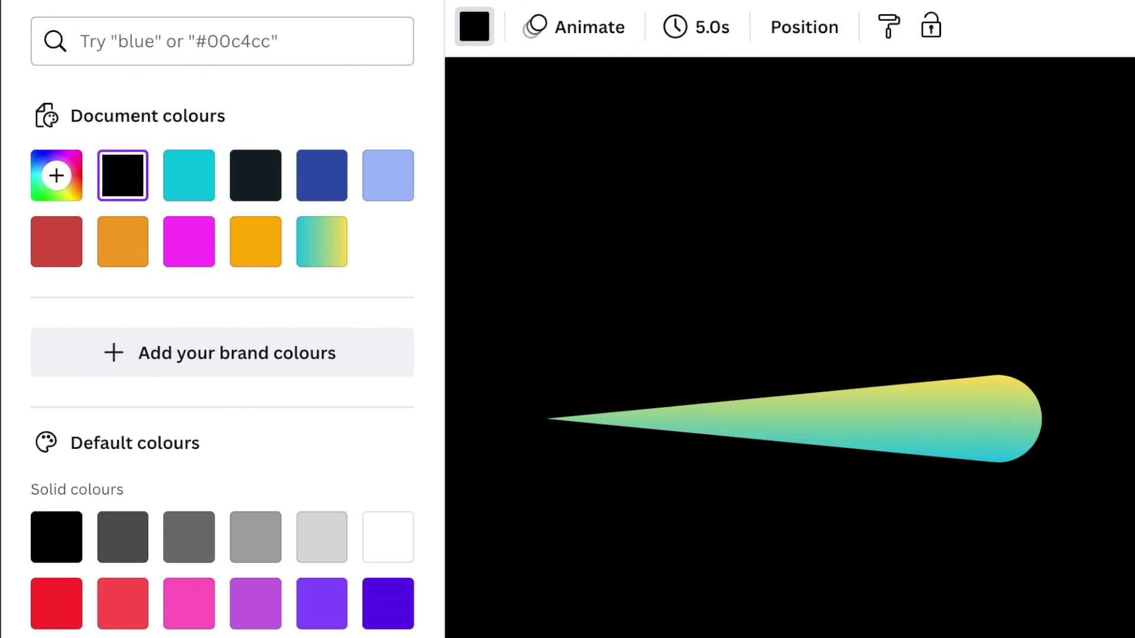
Select the circle and triangle together and group them into one cone.
drag(1105, 366, 620, 497)
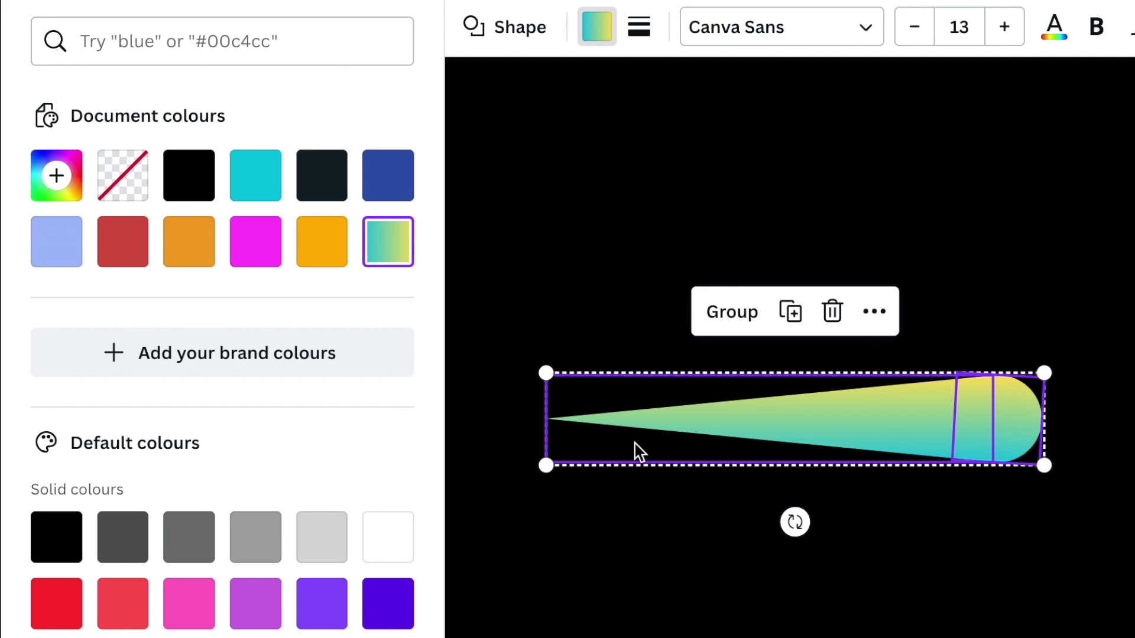
click(730, 309)
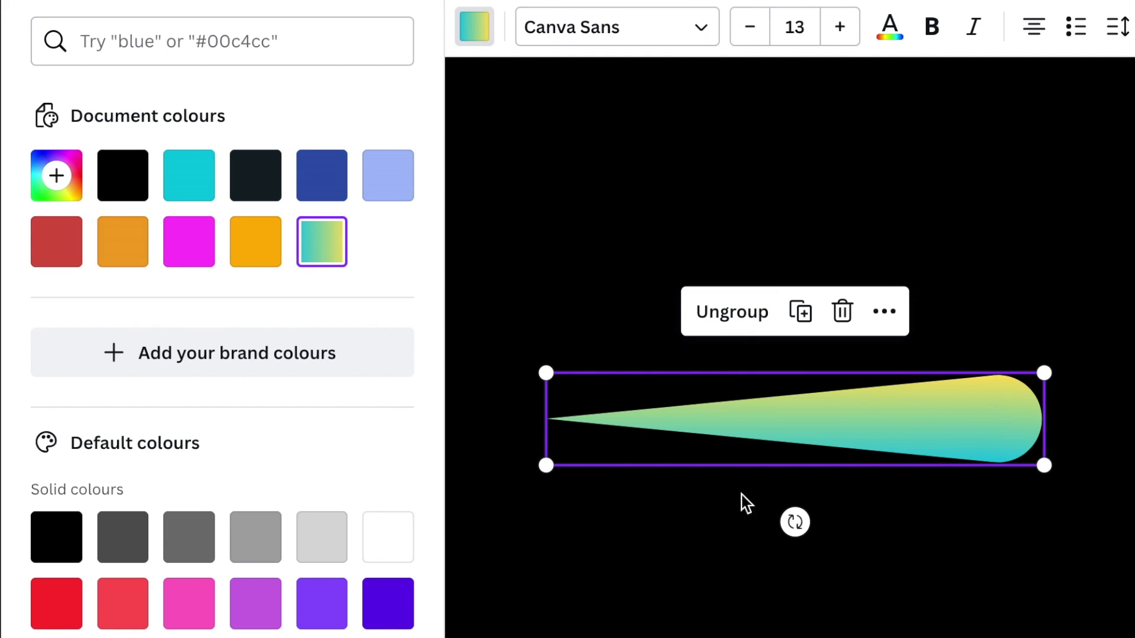
click(948, 569)
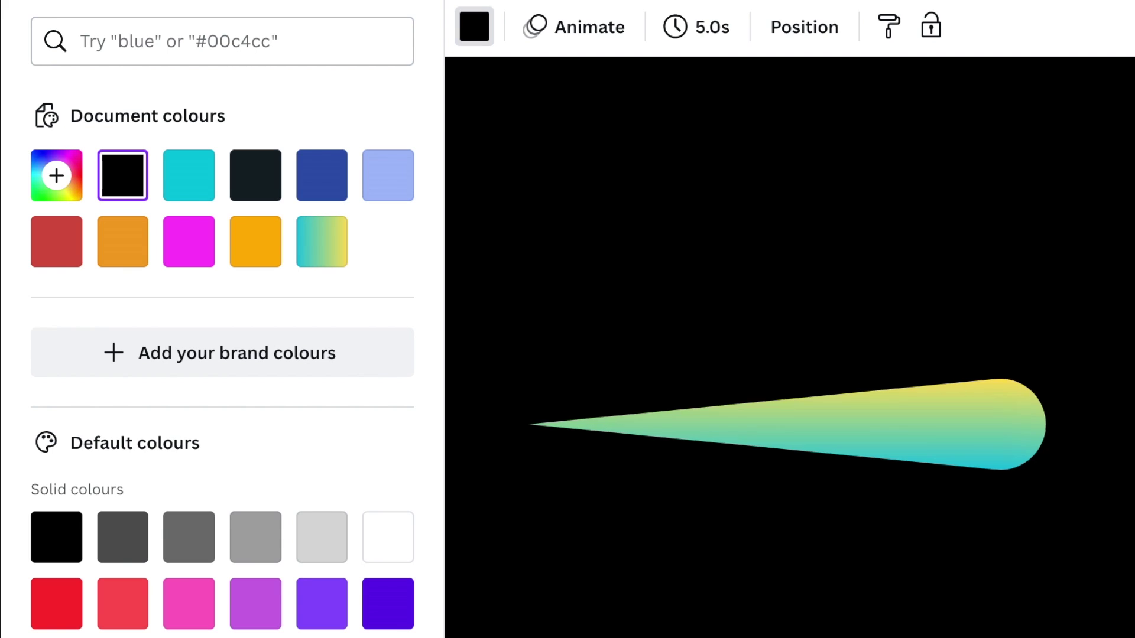
scroll(798, 355, down, 5)
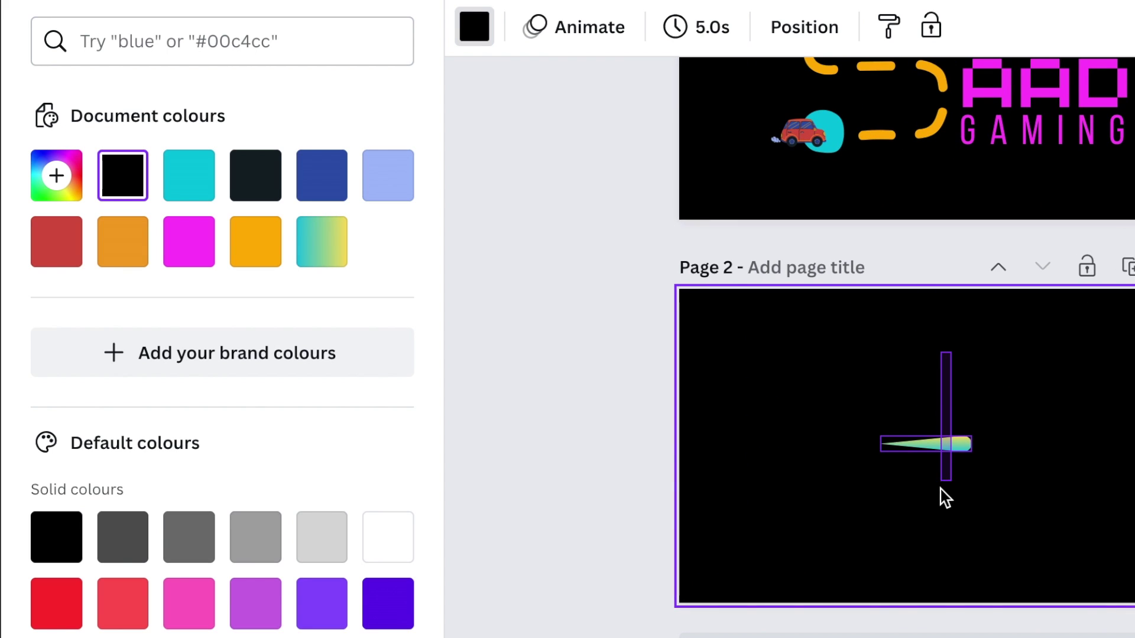
Shift the cone group toward the page's left and select the red S outline.
click(944, 480)
drag(944, 483, 813, 490)
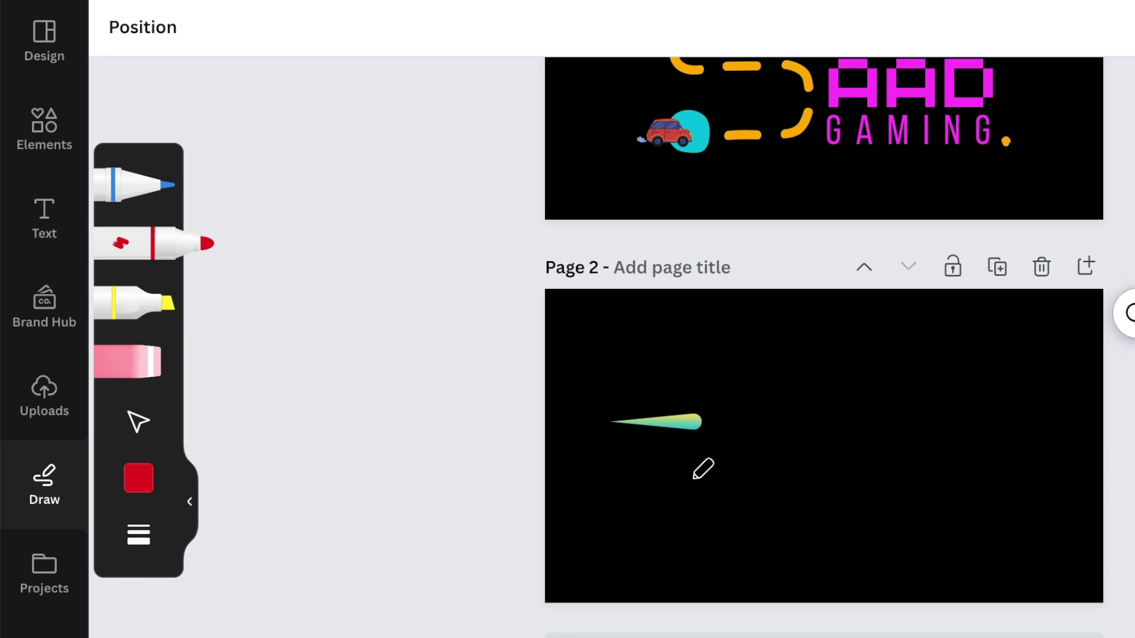
scroll(708, 478, down, 1)
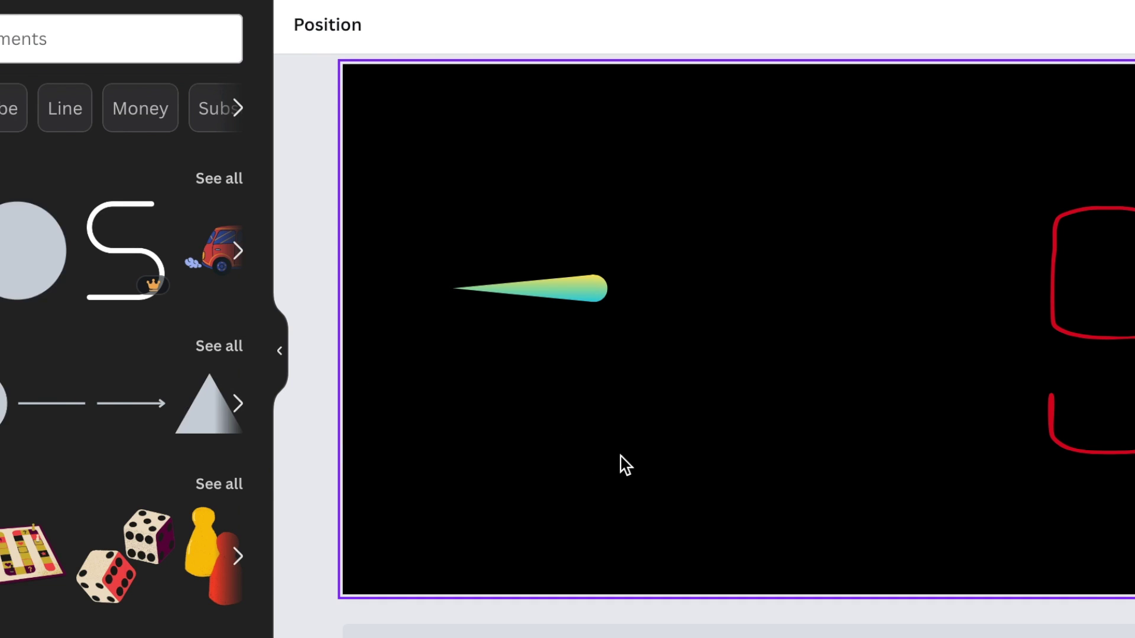
click(761, 326)
Nudge the red S right, then shrink the gradient cone to about 108 × 20.
drag(761, 326, 768, 326)
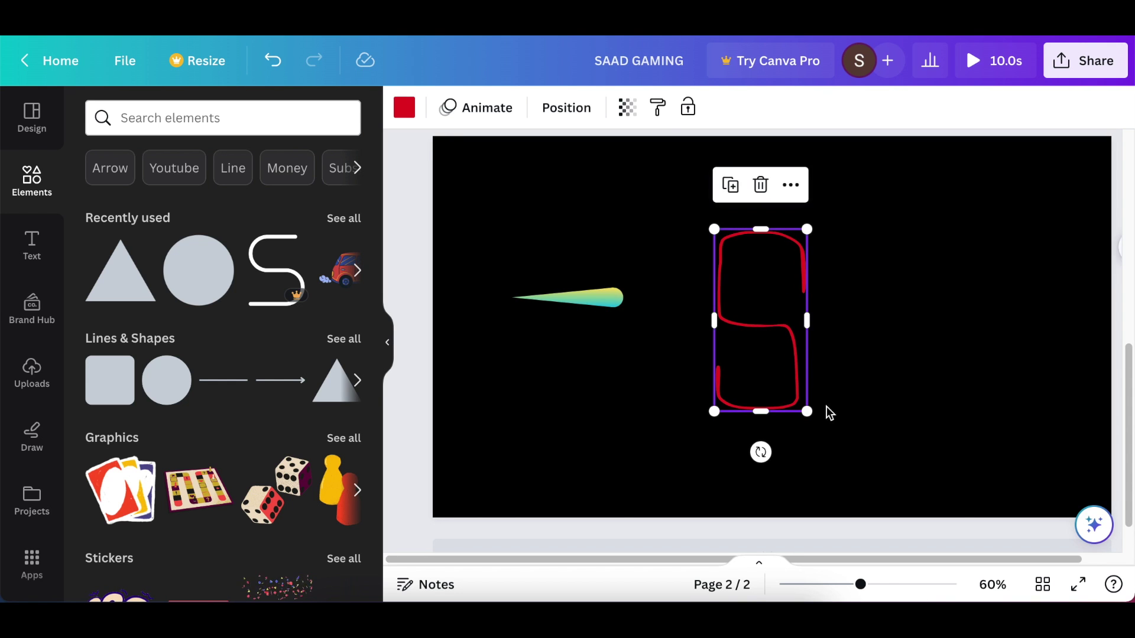
click(909, 466)
drag(861, 585, 846, 585)
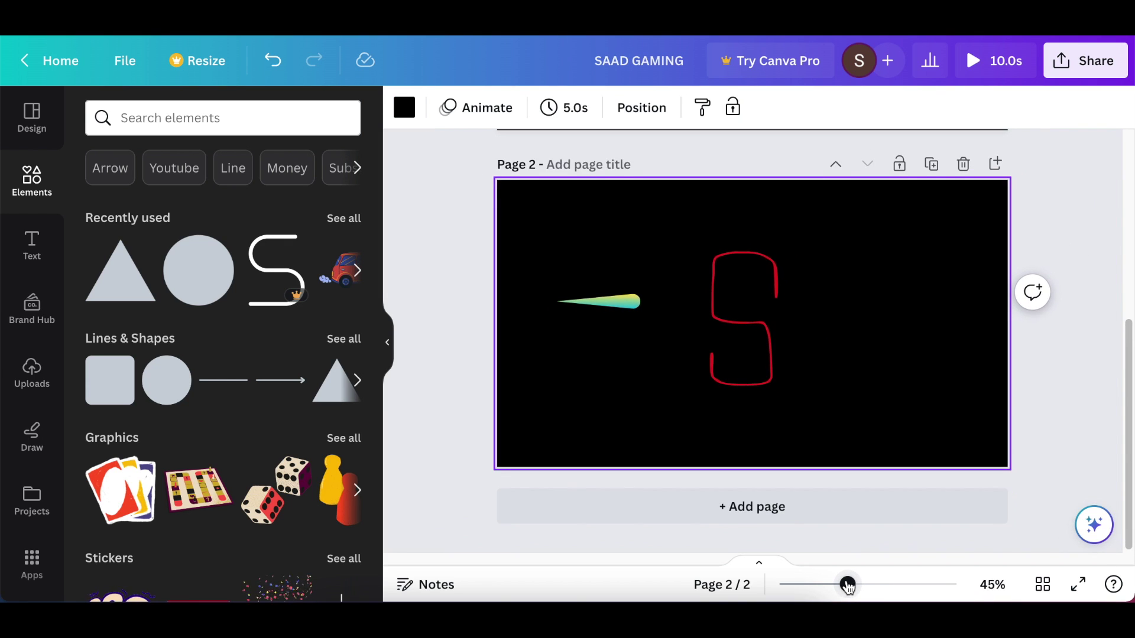
click(627, 345)
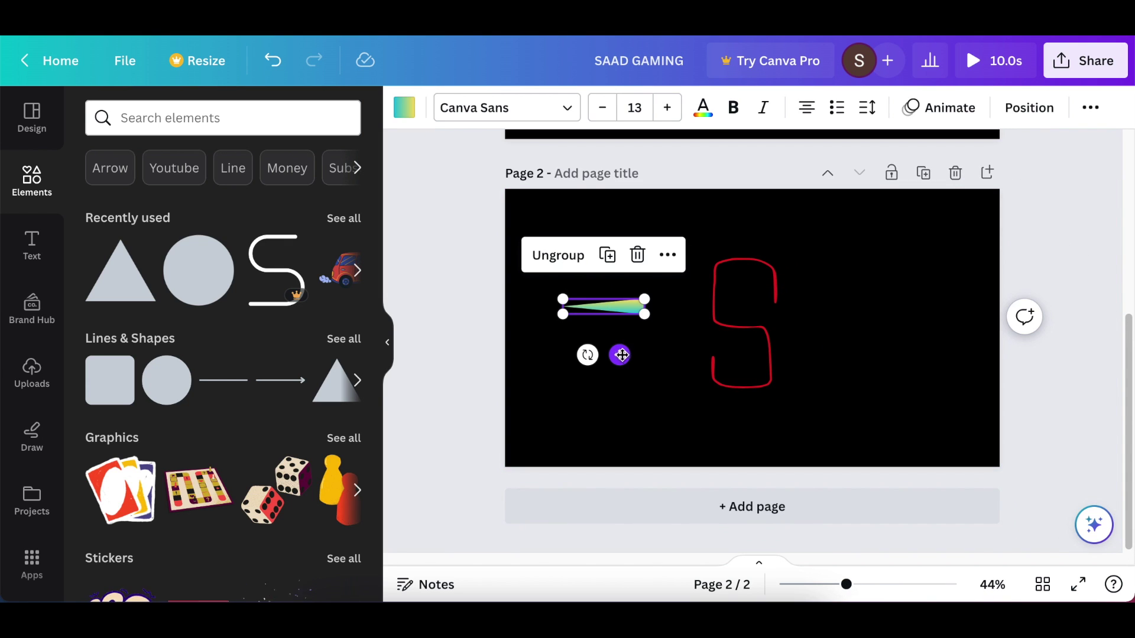
drag(846, 584, 884, 585)
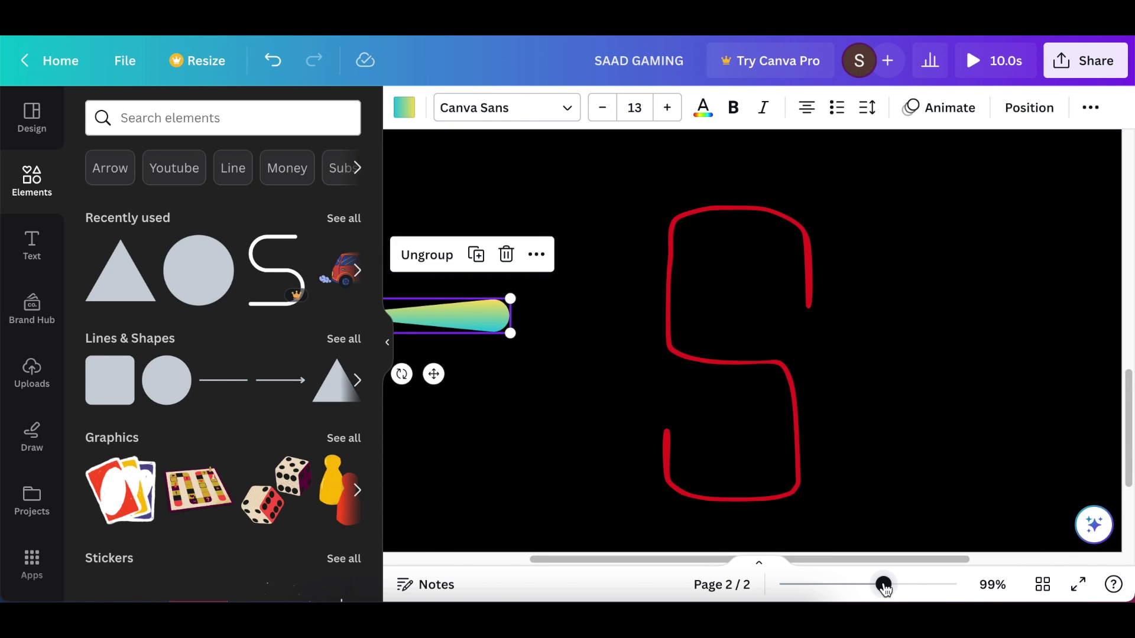
scroll(736, 355, down, 3)
drag(884, 585, 951, 584)
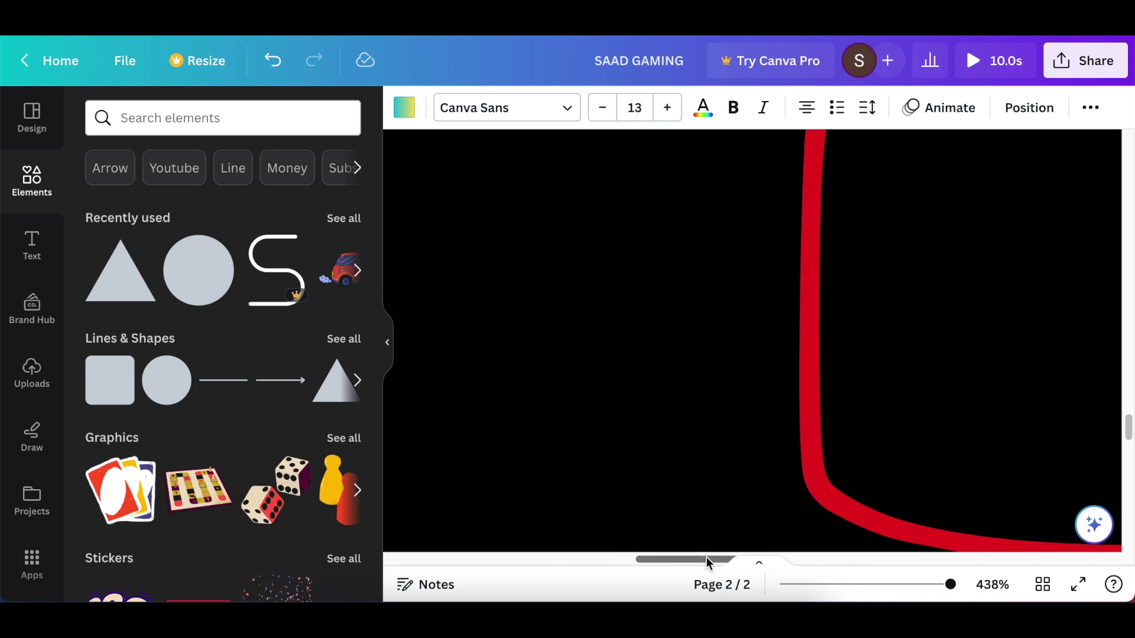
drag(683, 561, 532, 561)
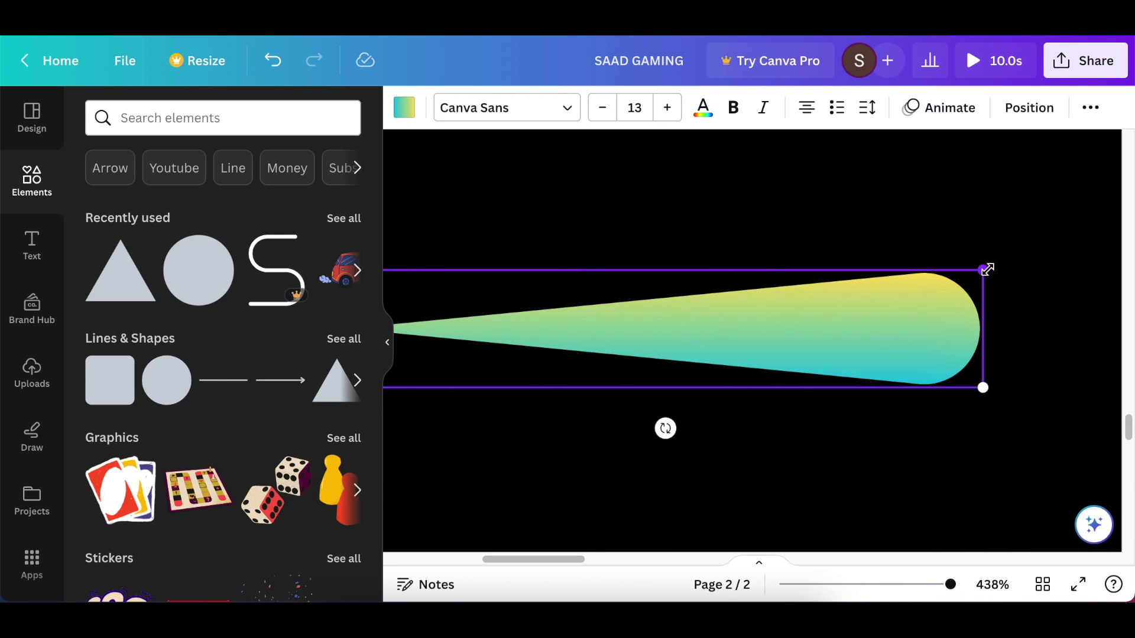
drag(982, 271, 762, 313)
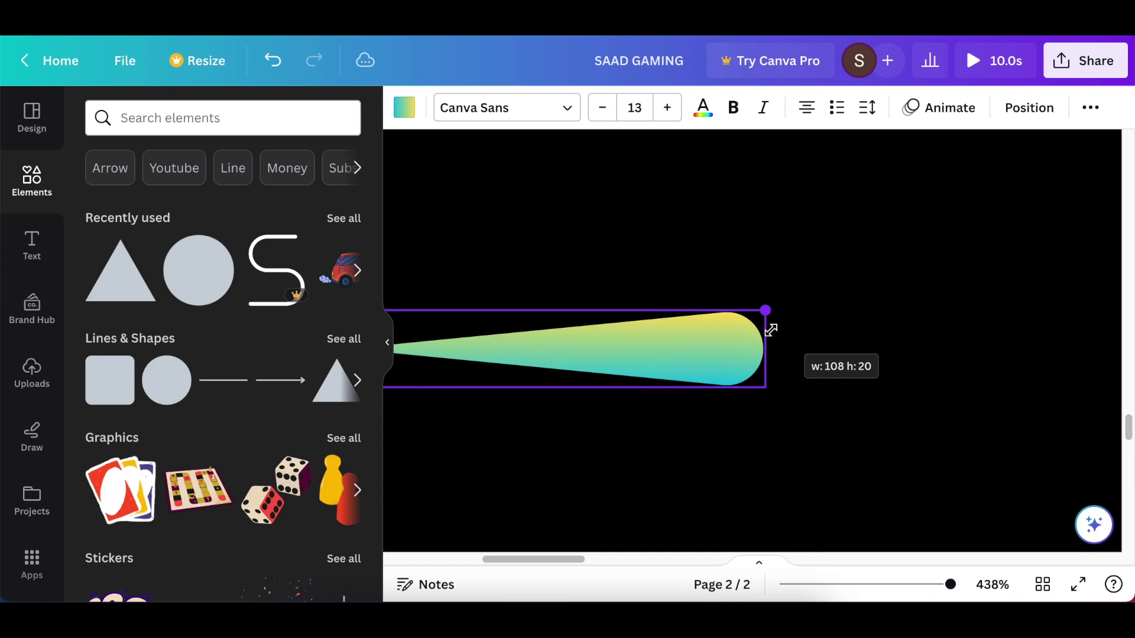
mouse_move(950, 584)
mouse_down()
mouse_move(856, 585)
mouse_move(871, 584)
mouse_up()
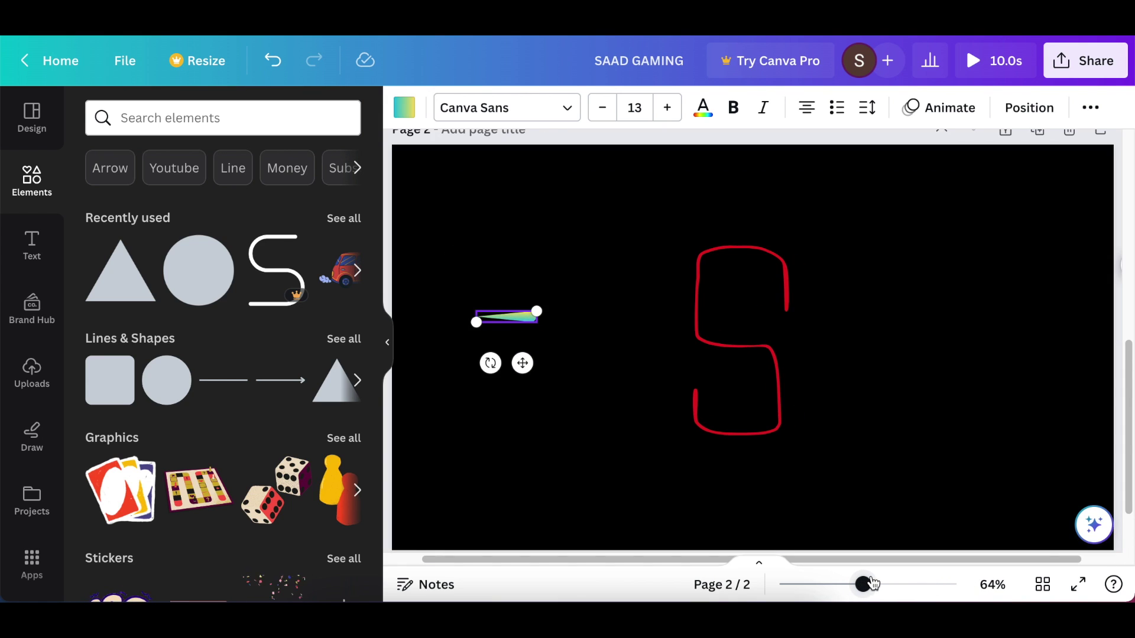
Place the small cone at the top of the S, tilted about 5°, plus one copy.
mouse_move(475, 366)
mouse_down()
mouse_move(777, 344)
mouse_move(778, 354)
mouse_up()
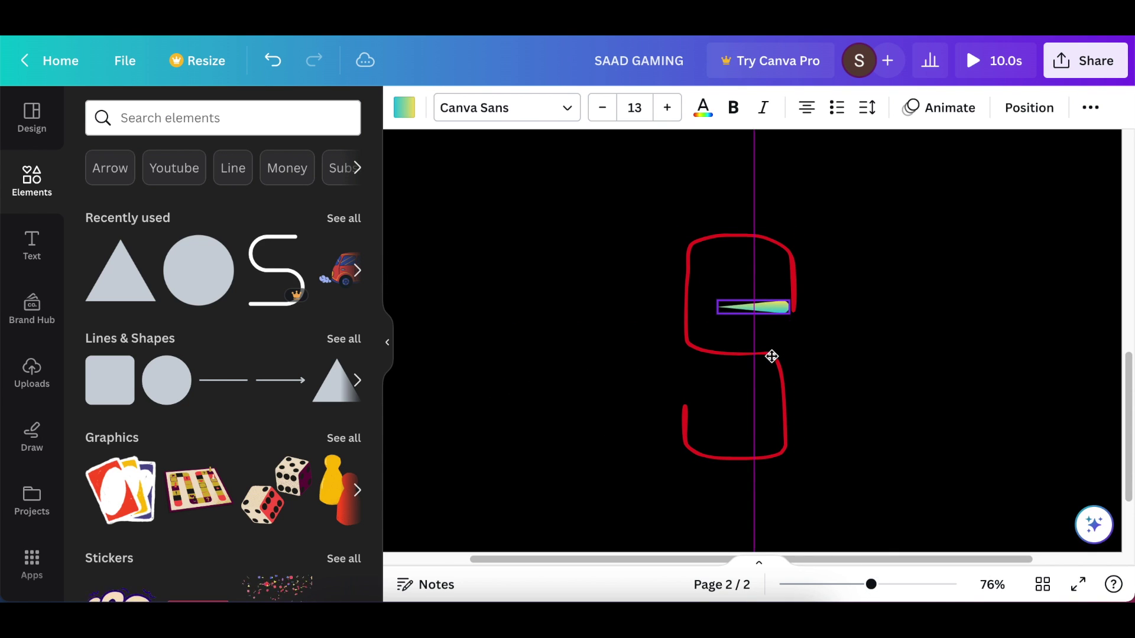
click(742, 354)
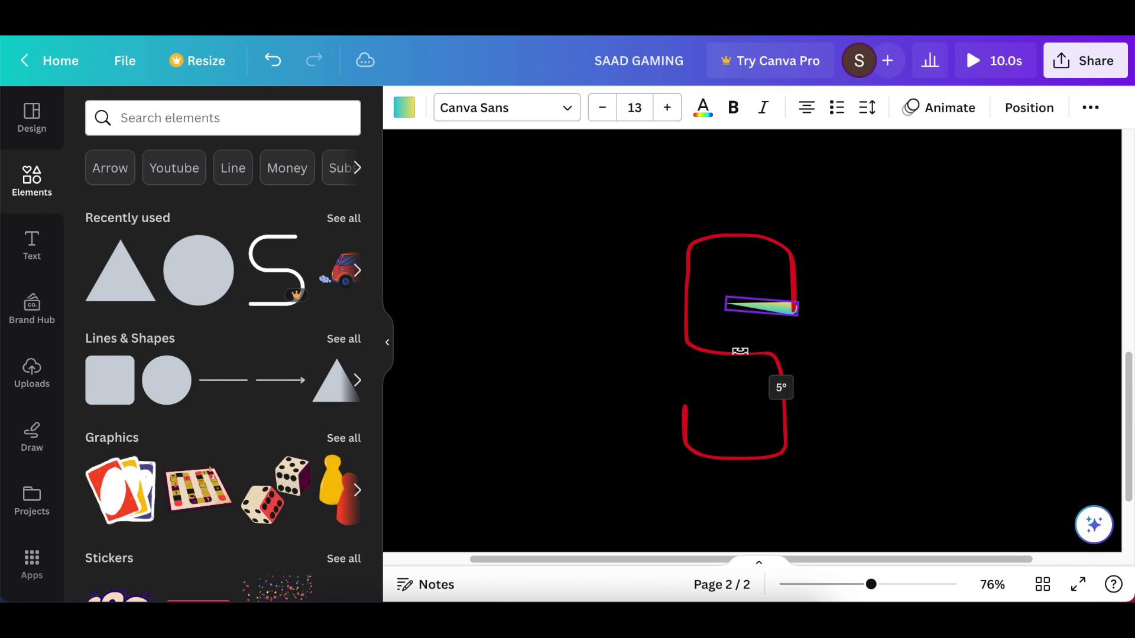
drag(740, 352, 774, 339)
click(767, 251)
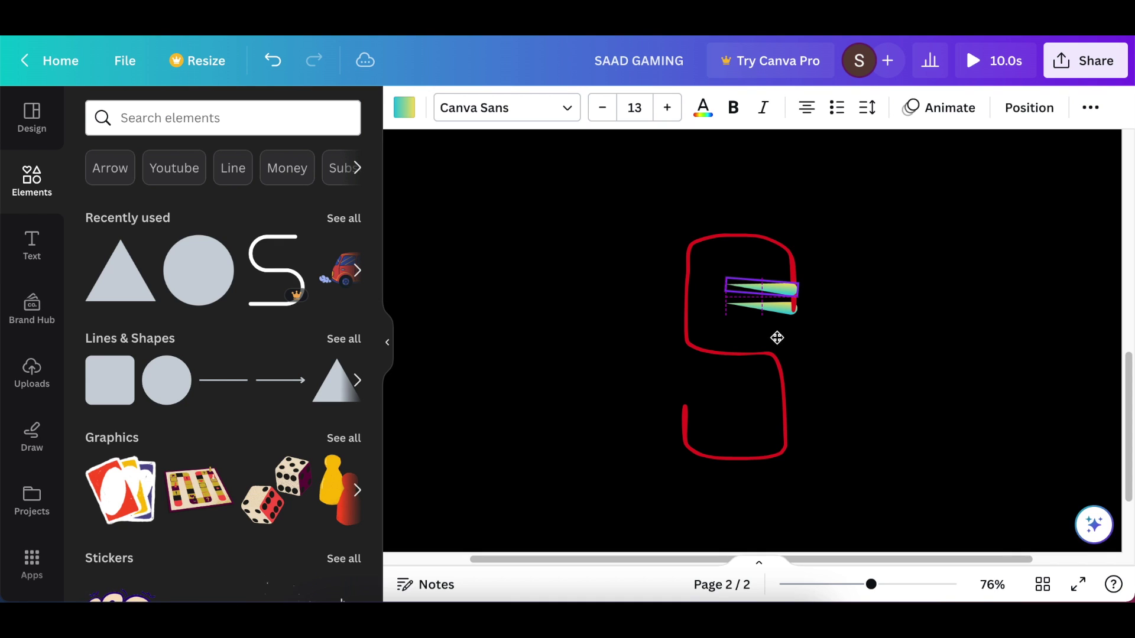
drag(777, 338, 774, 335)
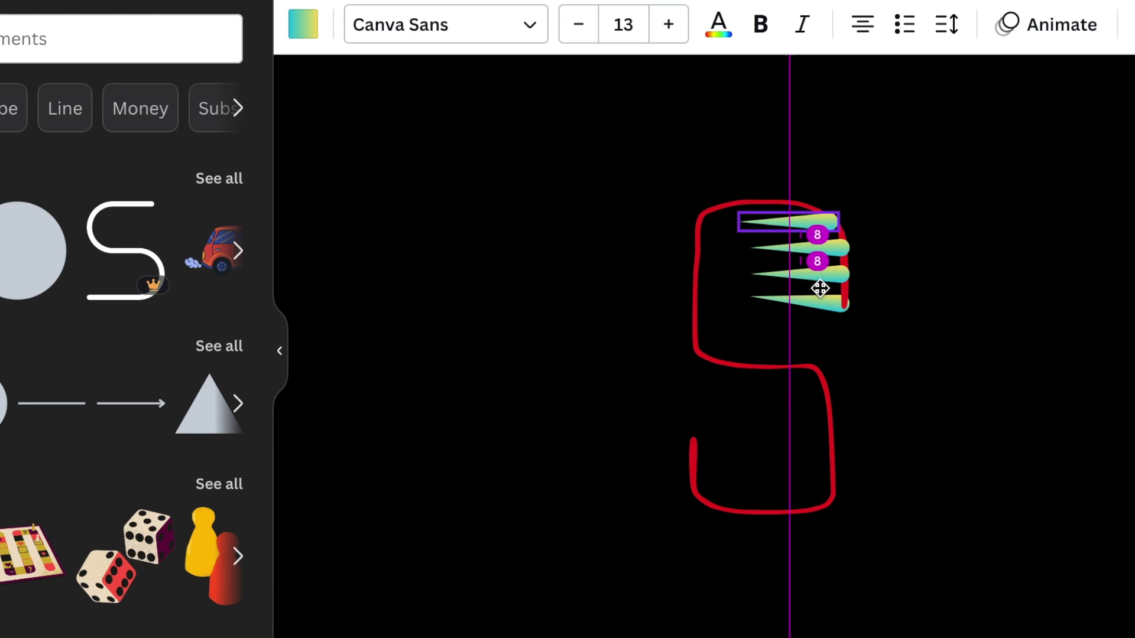
Line the S's top and left side with duplicated cones.
drag(821, 289, 818, 266)
mouse_move(736, 251)
mouse_down()
mouse_move(684, 282)
mouse_move(684, 301)
mouse_up()
drag(612, 232, 691, 339)
click(727, 364)
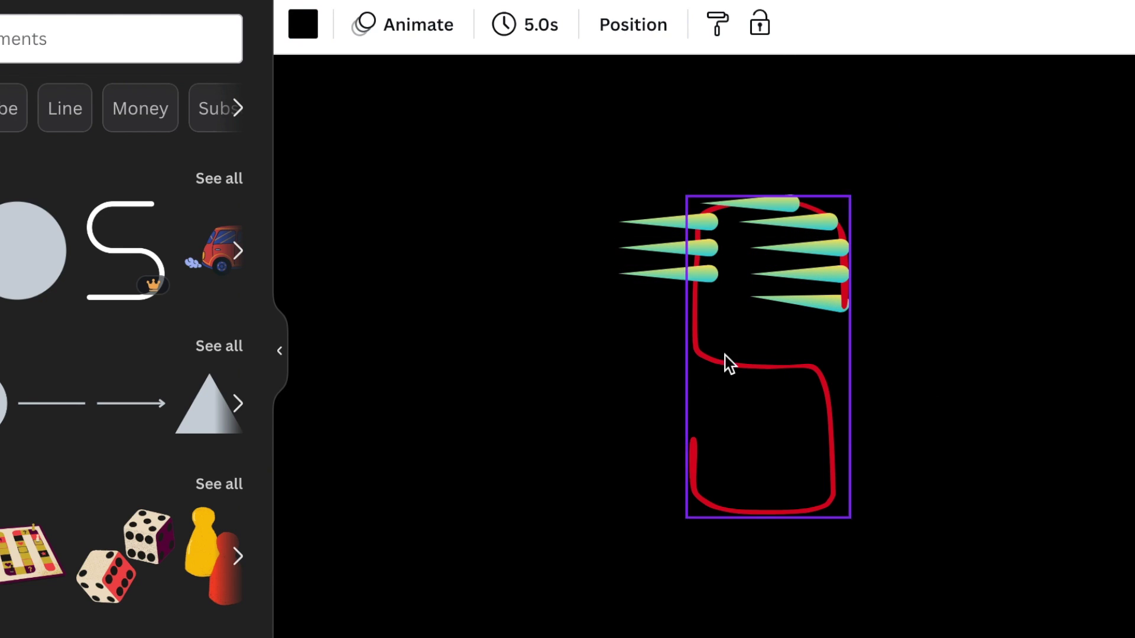
click(670, 275)
click(674, 206)
drag(682, 293, 681, 354)
Add cone copies along the S's middle stroke and lower right side.
click(674, 258)
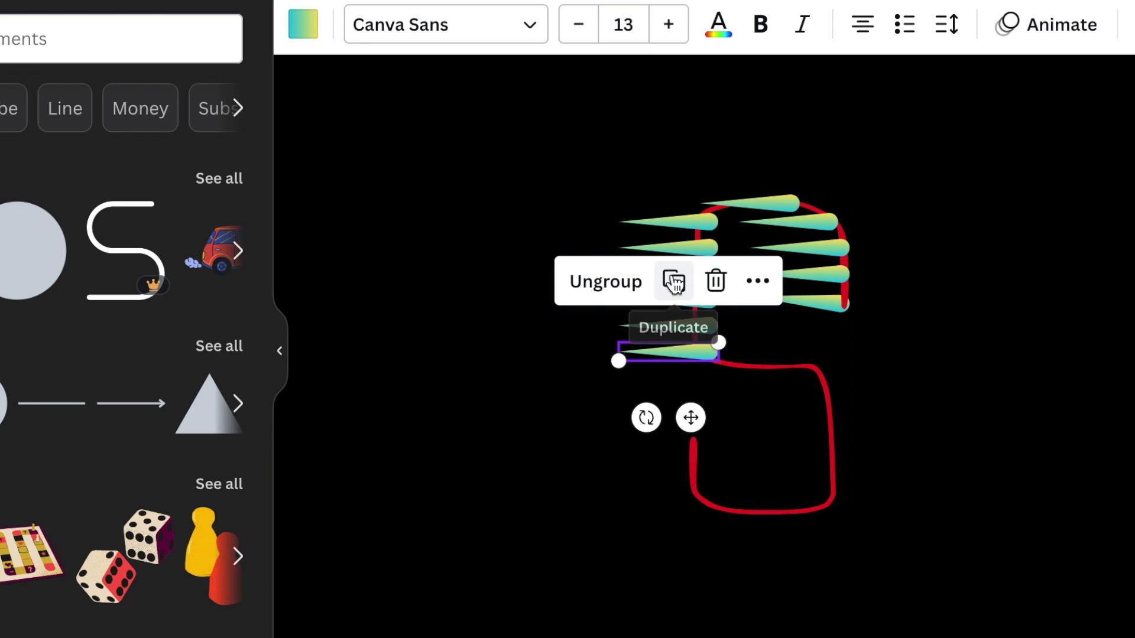
click(674, 282)
drag(691, 418, 756, 436)
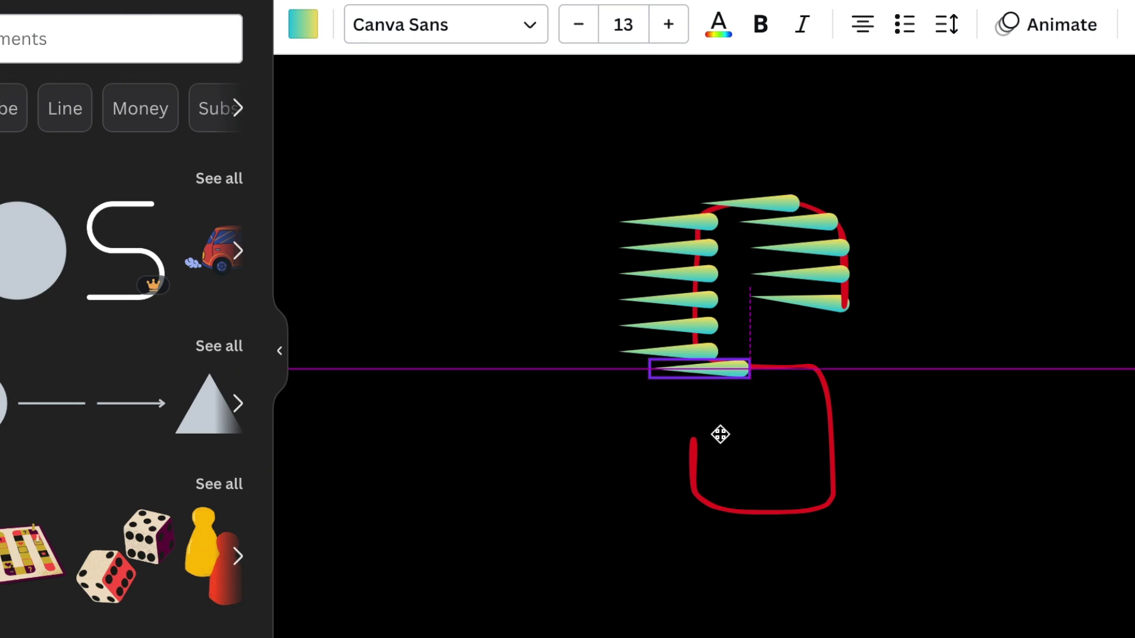
click(764, 437)
drag(764, 436, 821, 480)
Adjust the middle-right and bottom cones and copy cones for the bottom-left.
click(660, 418)
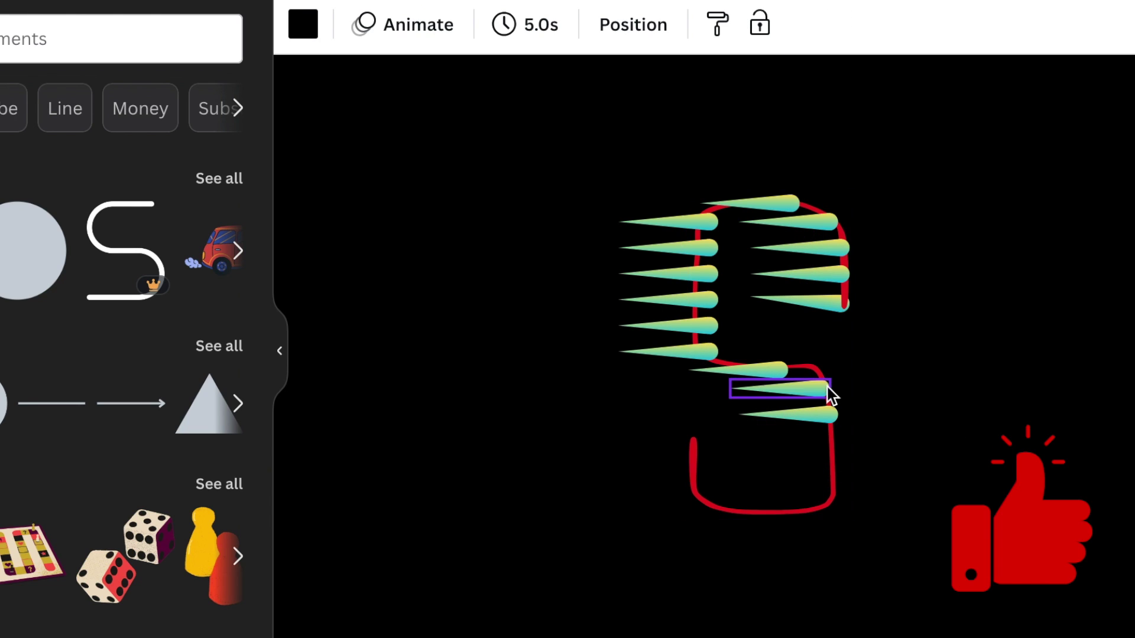
drag(830, 396, 841, 396)
click(772, 436)
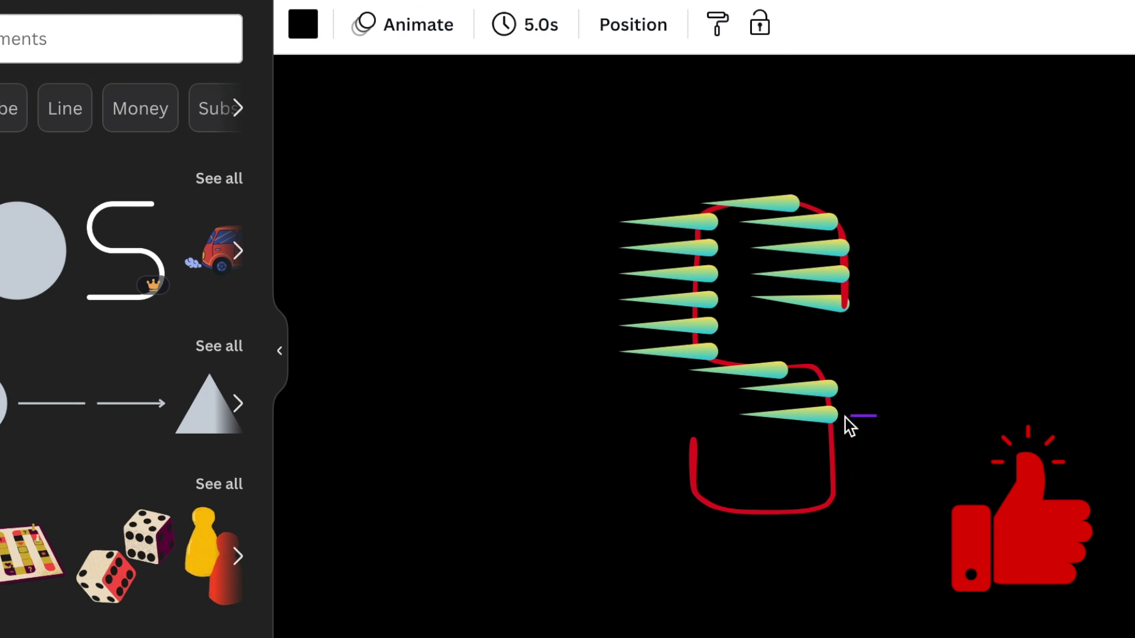
click(751, 417)
mouse_move(811, 476)
mouse_down()
mouse_move(810, 562)
mouse_move(692, 571)
mouse_move(687, 506)
mouse_up()
click(795, 396)
Finish the bottom-left cones, then select the red S outline through Layers and delete it.
click(956, 386)
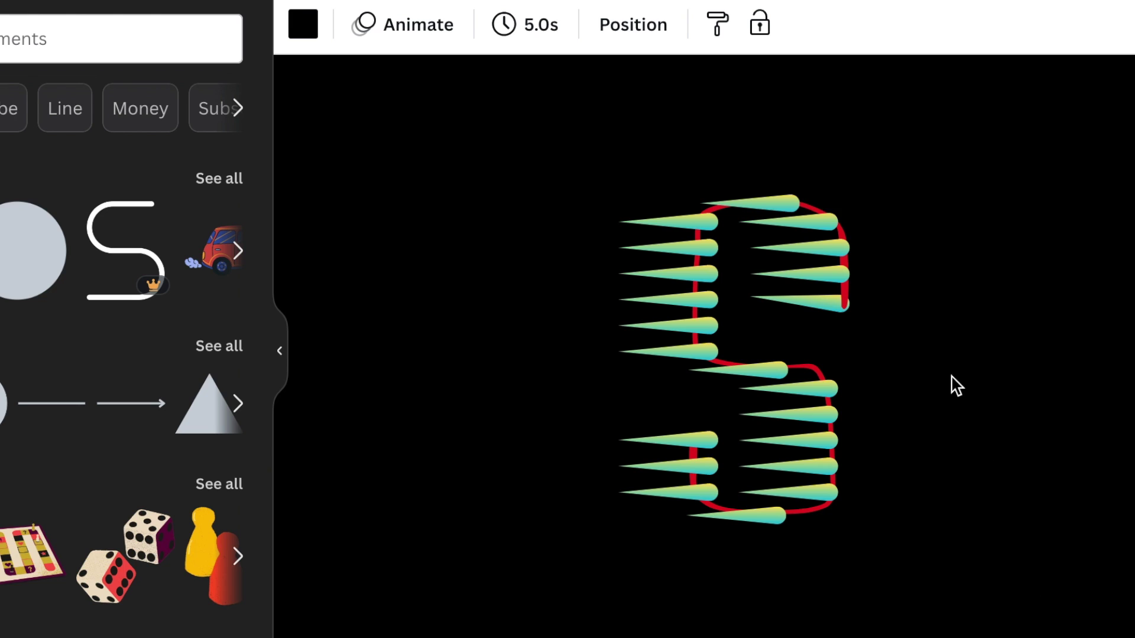
click(654, 22)
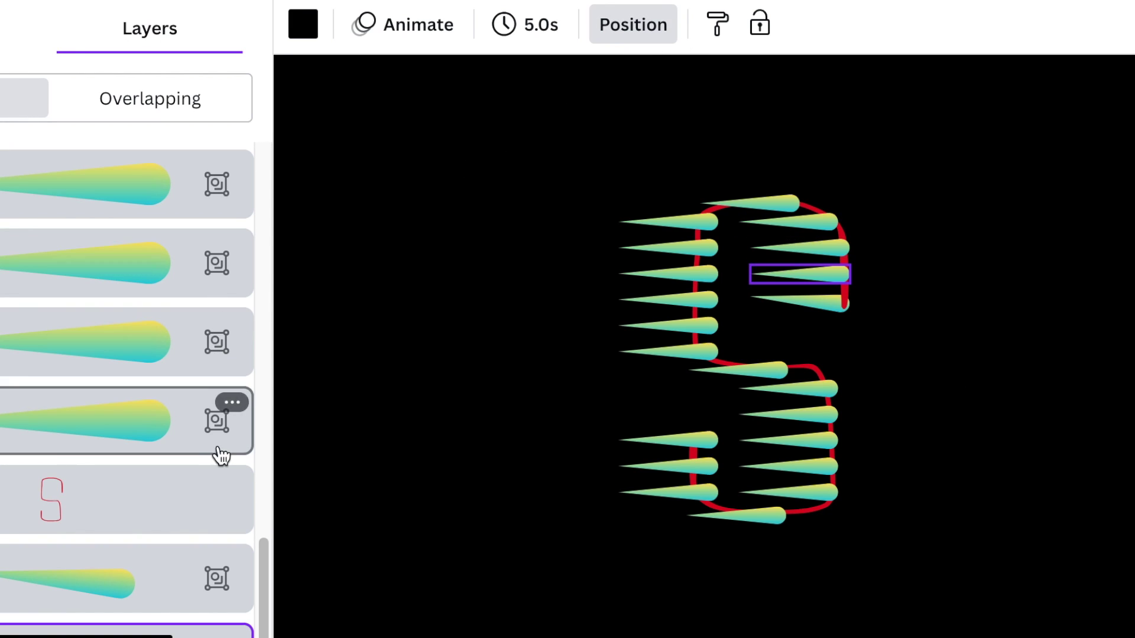
click(133, 499)
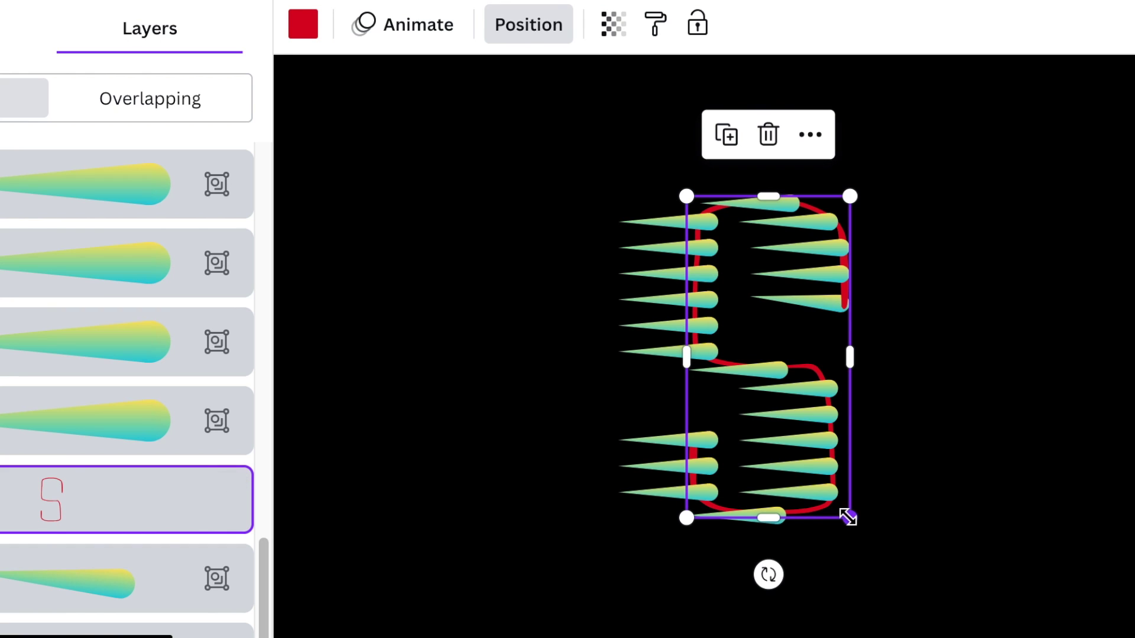
drag(848, 517, 922, 621)
mouse_move(884, 404)
mouse_down()
mouse_move(1126, 404)
mouse_move(1123, 391)
mouse_up()
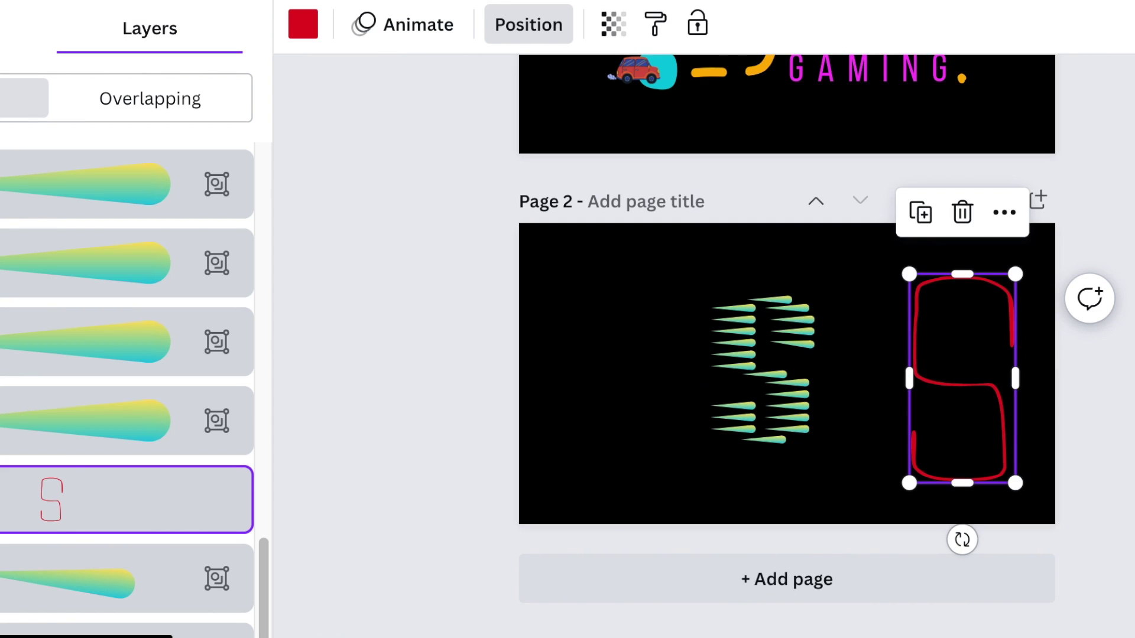
key(Delete)
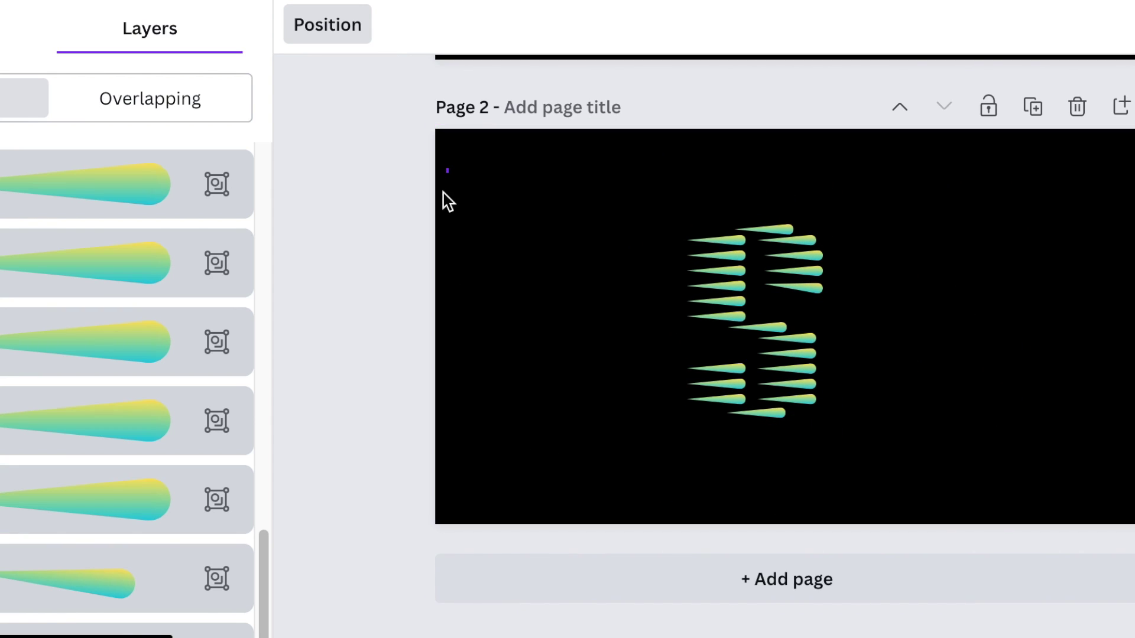
Marquee-select all the cones and group them into one S.
click(391, 156)
mouse_move(380, 144)
mouse_down()
mouse_move(908, 435)
mouse_move(921, 469)
mouse_up()
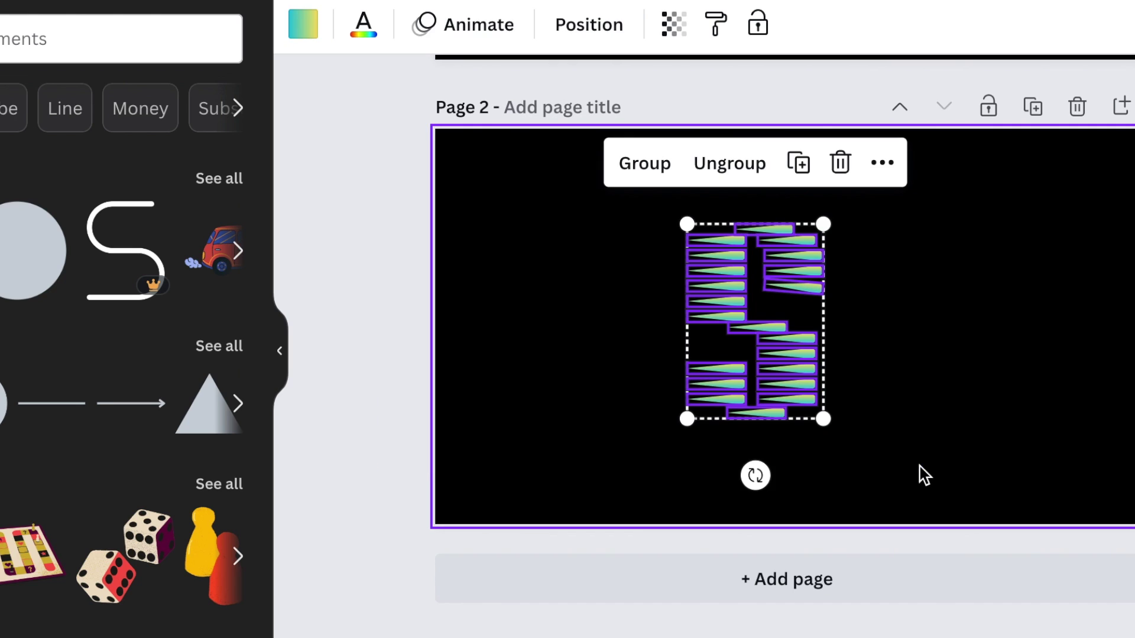
click(645, 163)
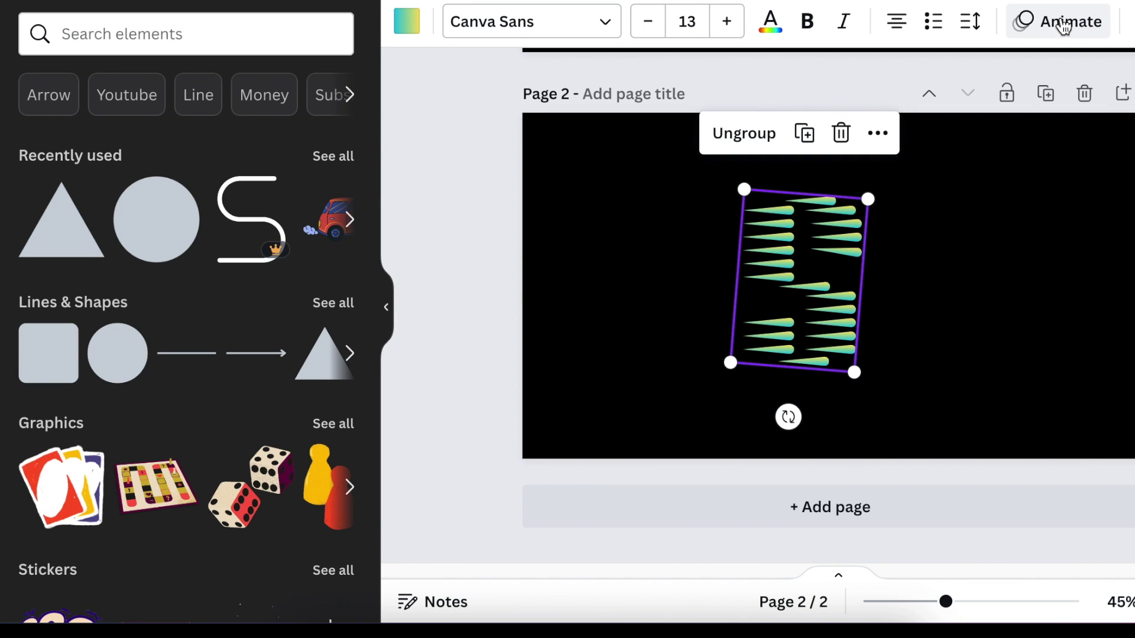
Try Fade on the grouped S, then record a custom motion path sweeping it leftward.
click(1064, 21)
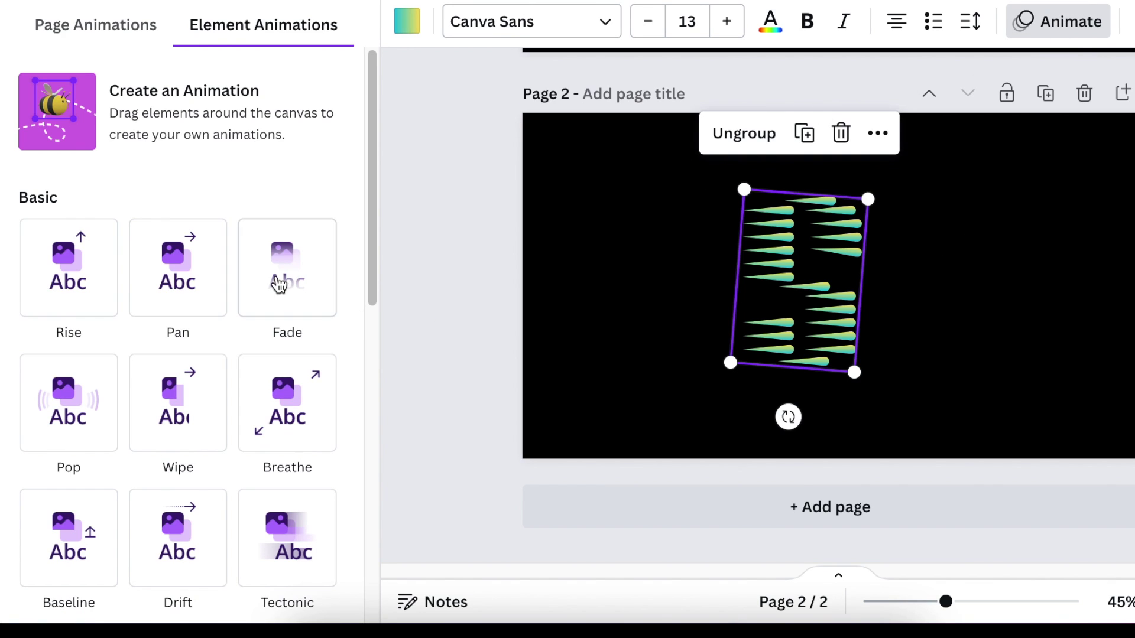
click(280, 284)
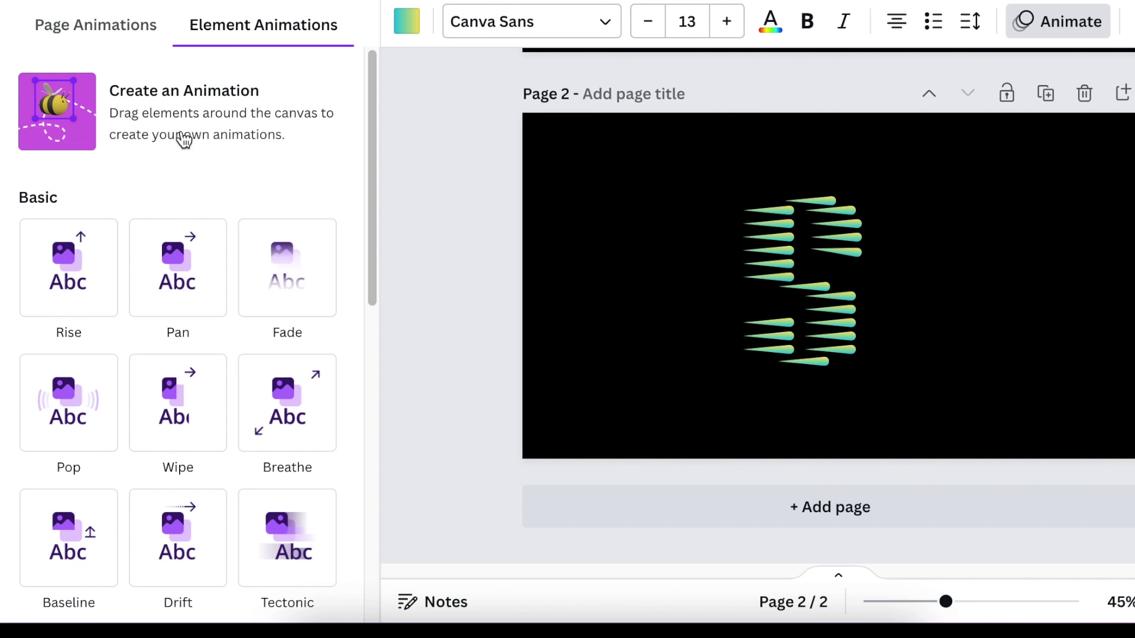
click(187, 113)
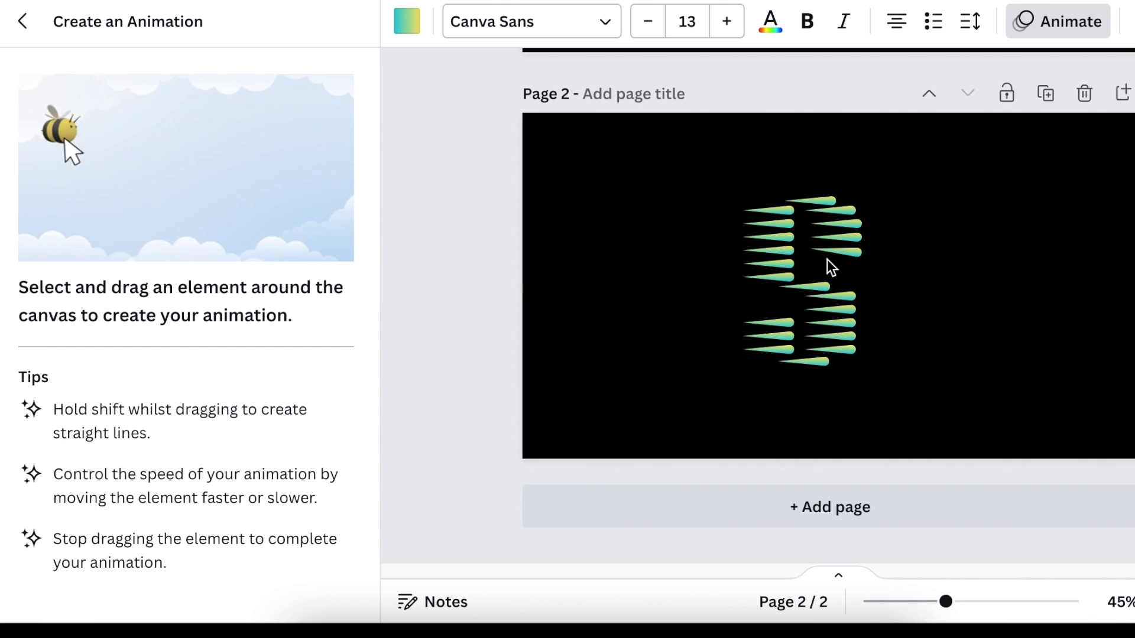
click(799, 227)
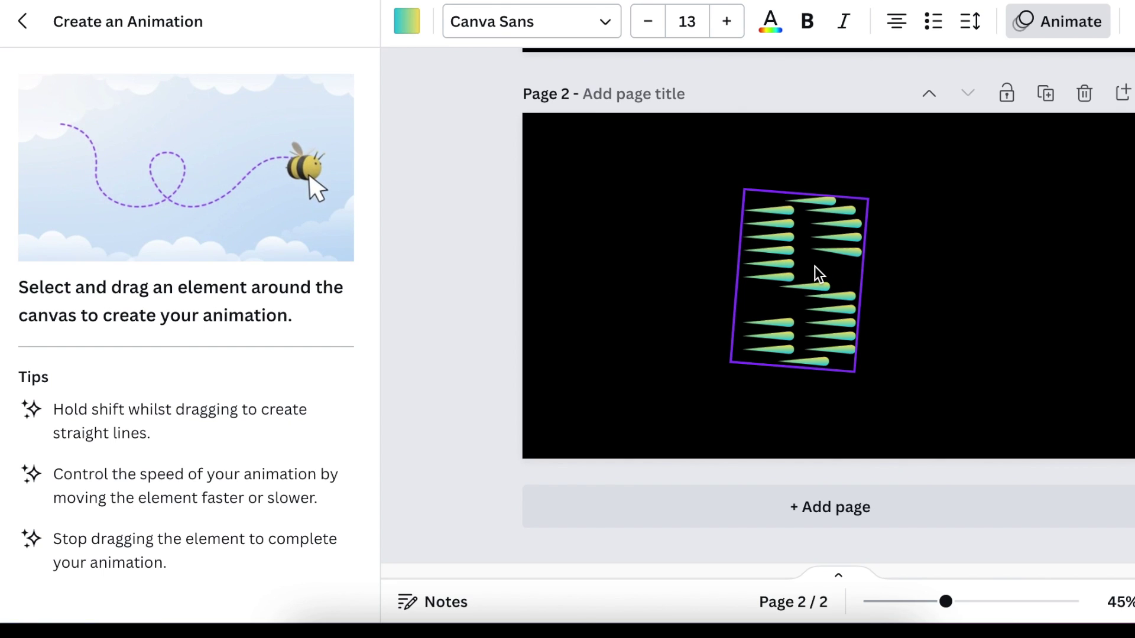
drag(816, 271, 603, 293)
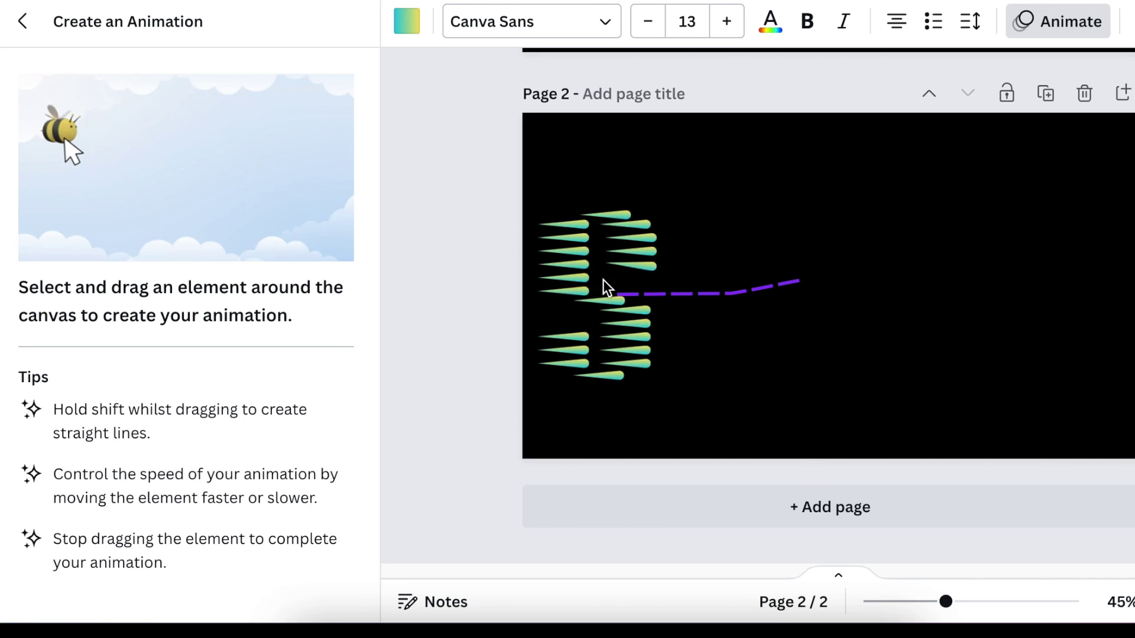
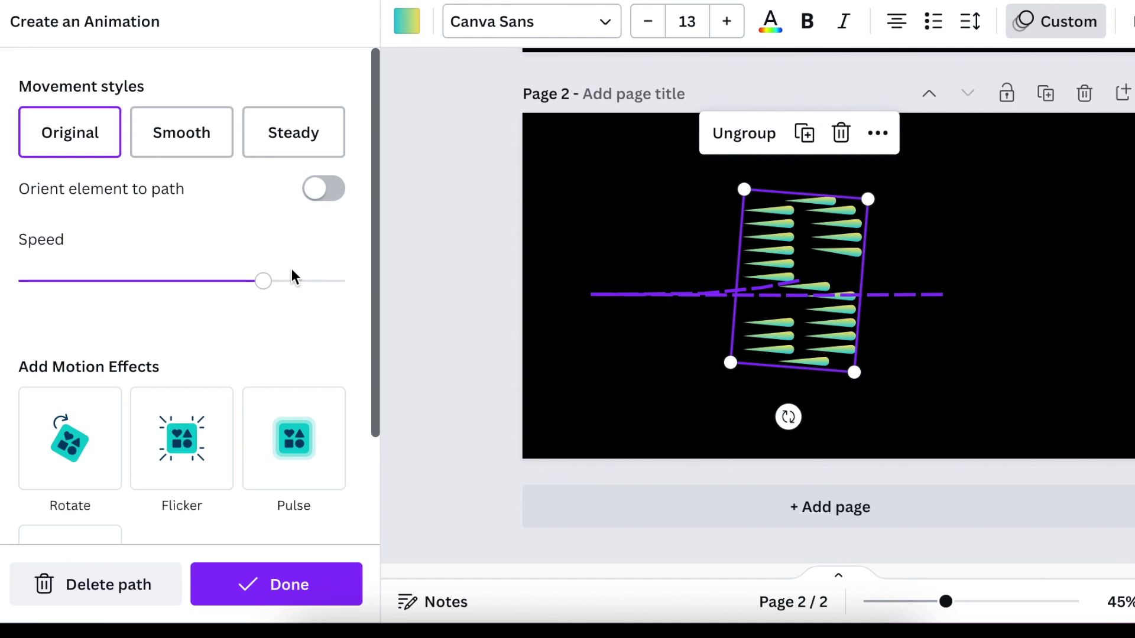
Lower the spike group's motion speed and finish editing its horizontal motion path.
drag(262, 282, 188, 282)
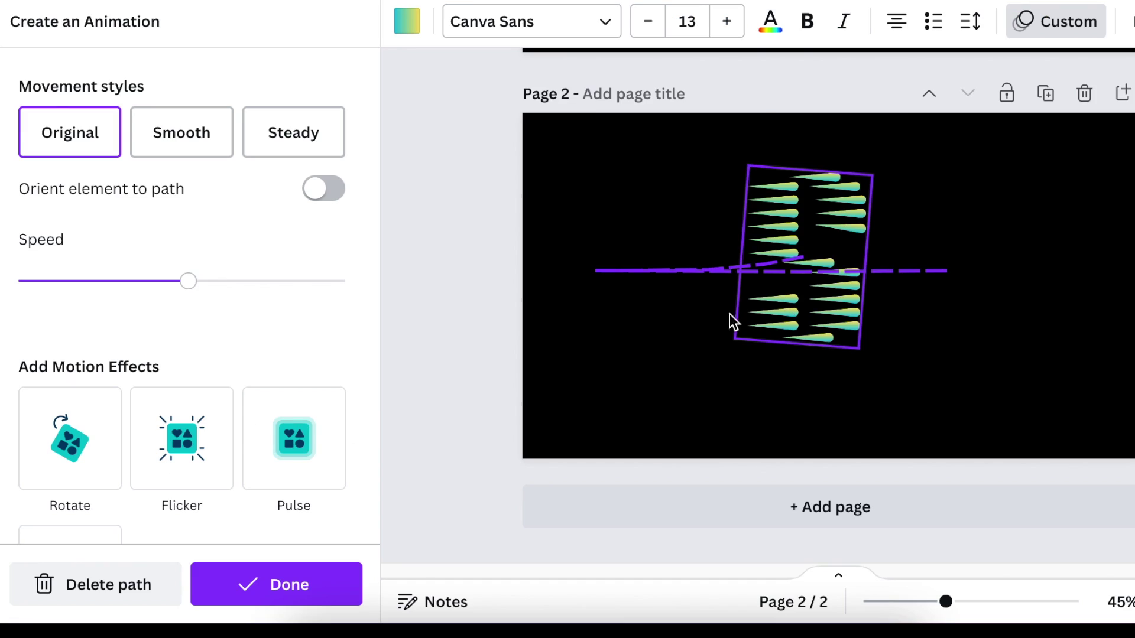
click(983, 401)
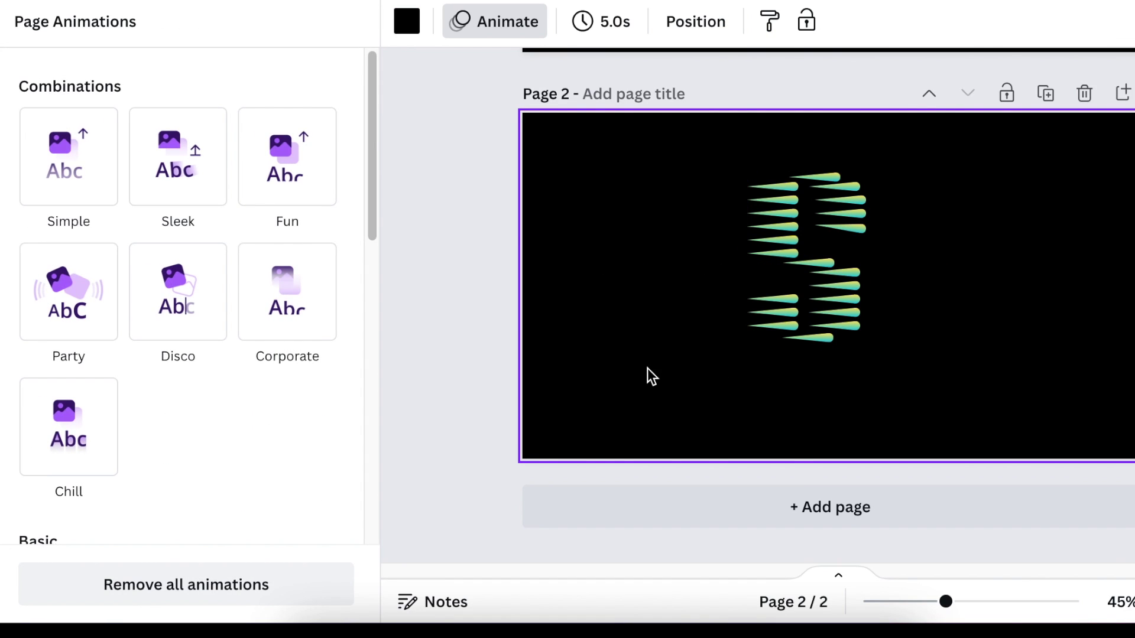